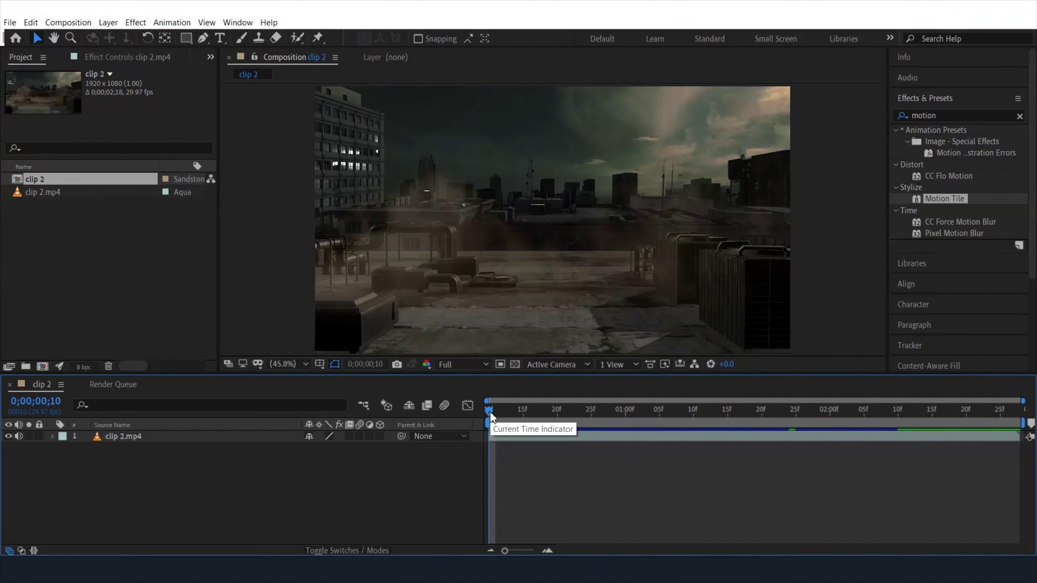
Step: Preview the clip 2 composition and turn on motion blur for the composition
{"action": "key", "text": "space"}
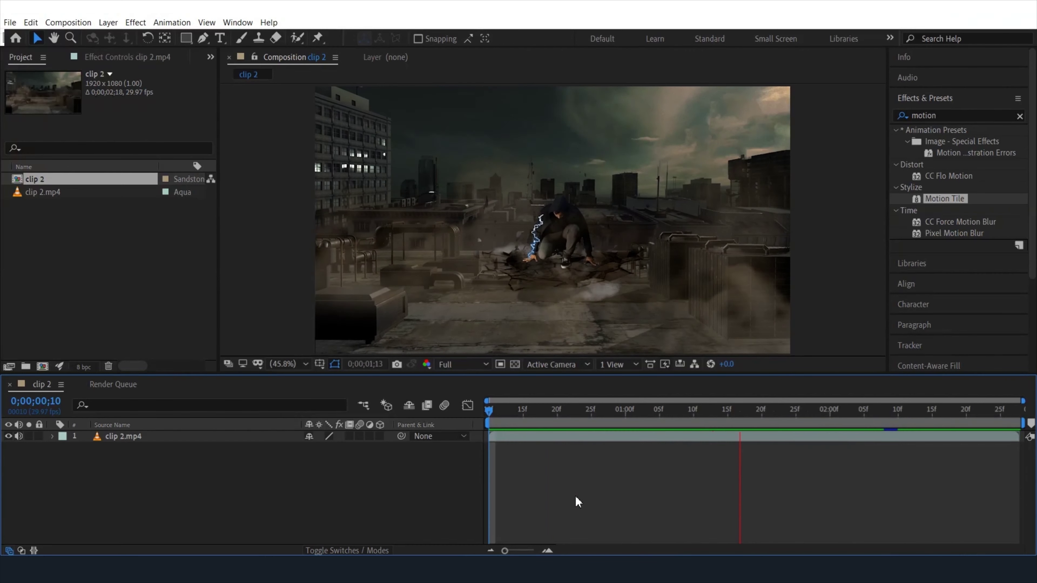
{"action": "key", "text": "space"}
{"action": "left_click", "coordinate": [445, 407]}
{"action": "key", "text": "space"}
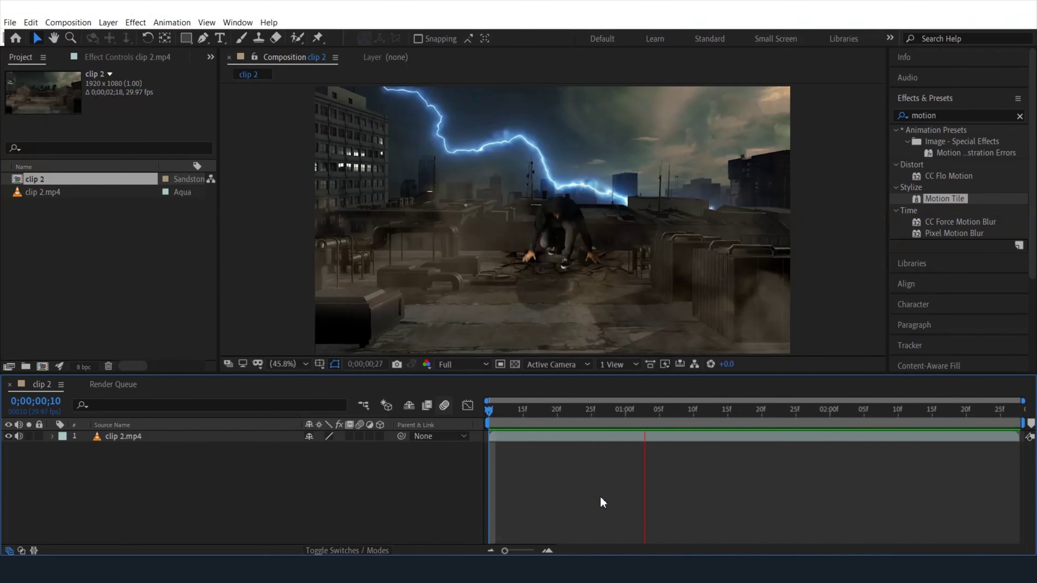
{"action": "left_click", "coordinate": [1020, 116]}
{"action": "left_click", "coordinate": [215, 480]}
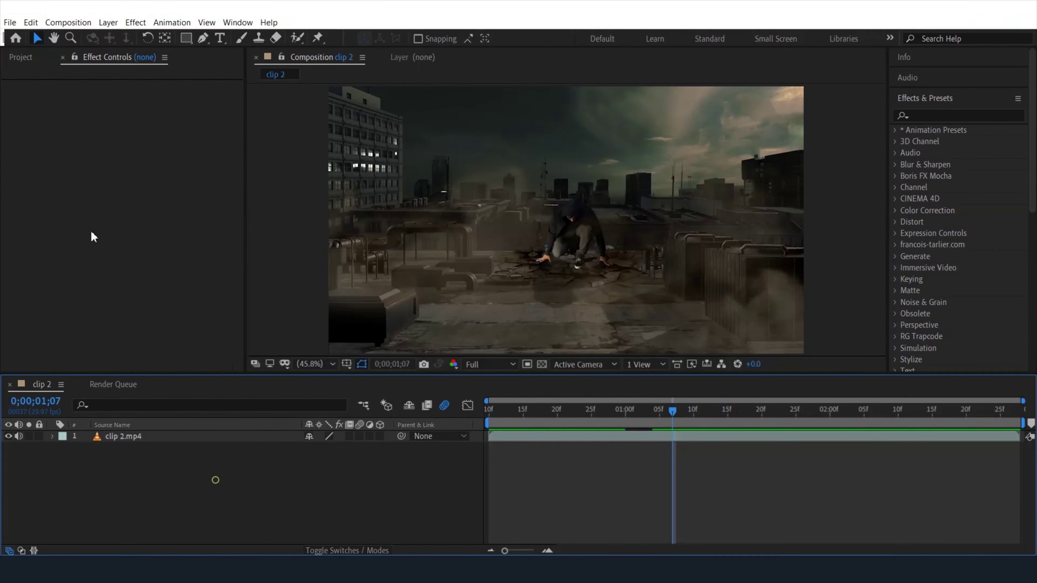
Step: Add an adjustment layer above clip 2.mp4 and rename it Camera shake
{"action": "left_click", "coordinate": [102, 23]}
{"action": "mouse_move", "coordinate": [139, 38]}
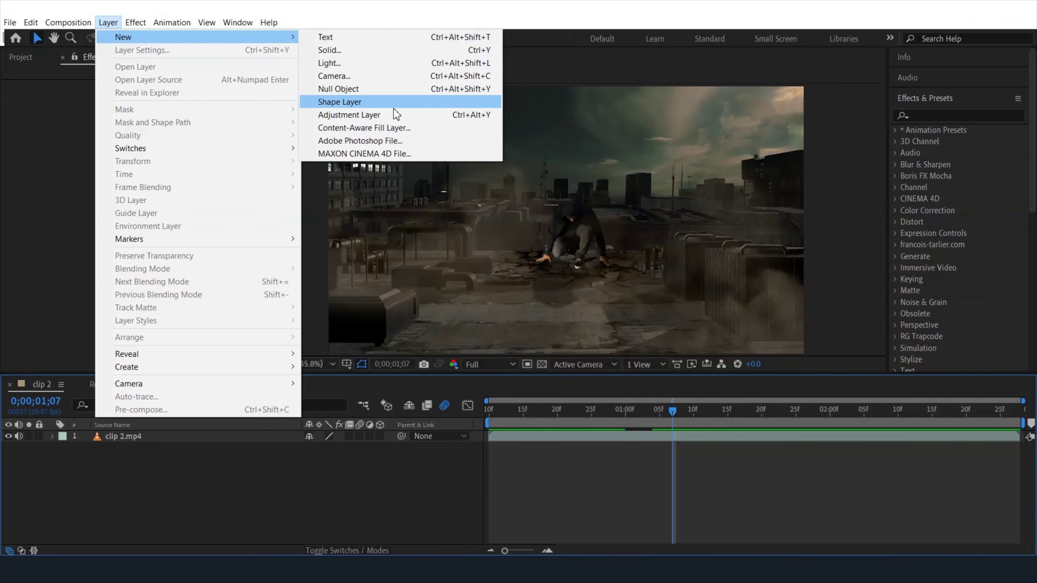
{"action": "left_click", "coordinate": [364, 116]}
{"action": "right_click", "coordinate": [146, 431]}
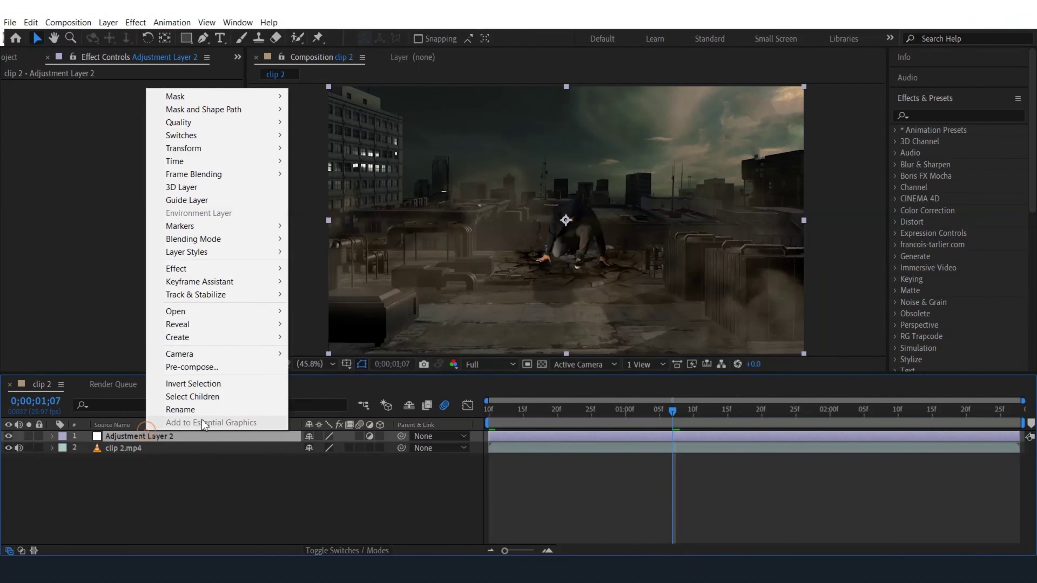
{"action": "left_click", "coordinate": [202, 419]}
{"action": "type", "text": "Camera shake"}
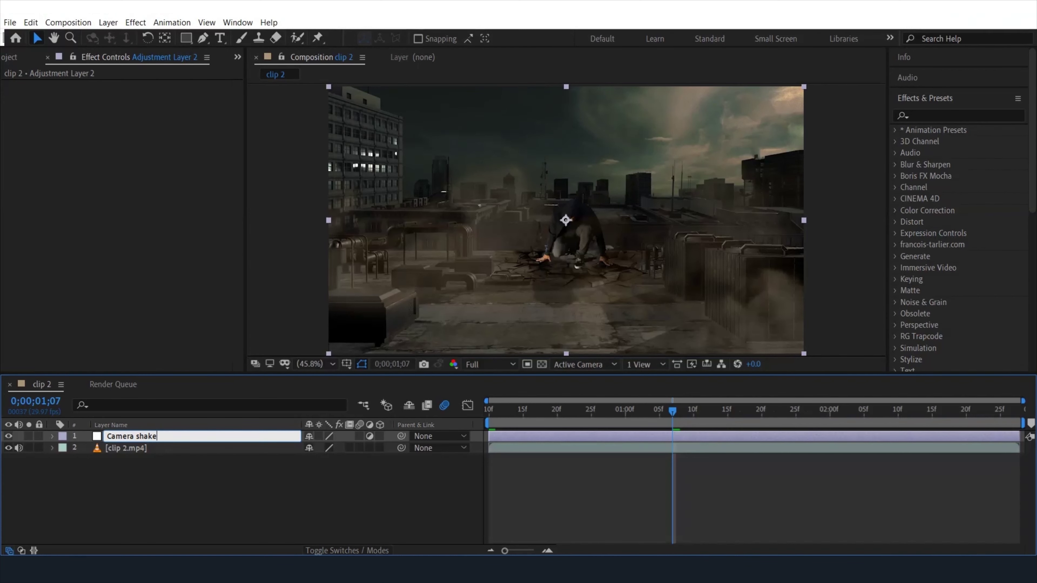
{"action": "left_click", "coordinate": [198, 529]}
Step: Find the Transform distort effect and apply it to the Camera shake layer
{"action": "left_click", "coordinate": [936, 116]}
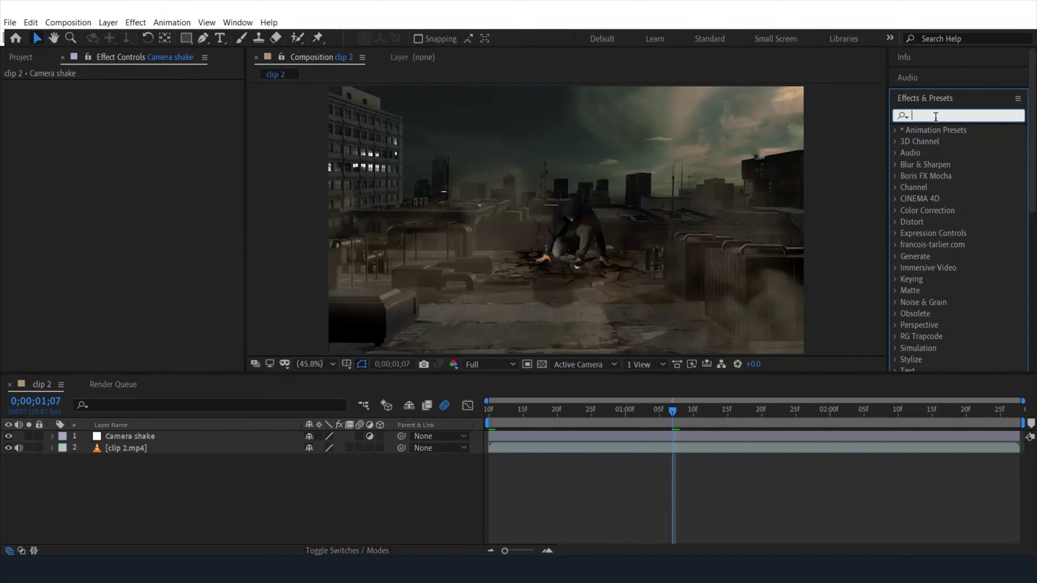
{"action": "type", "text": "transform"}
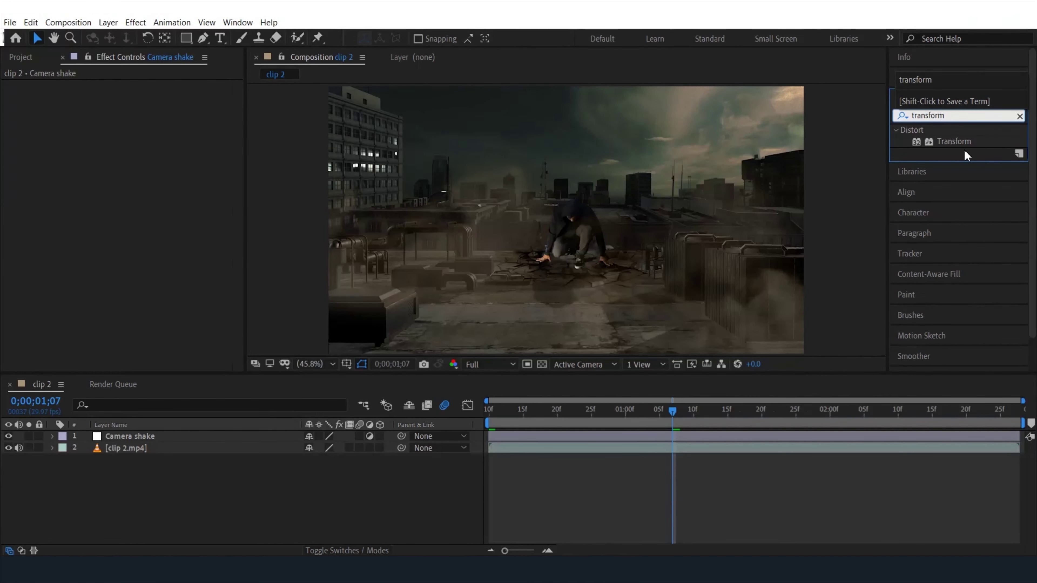
{"action": "left_click_drag", "start_coordinate": [966, 155], "coordinate": [244, 439]}
{"action": "left_click", "coordinate": [142, 440]}
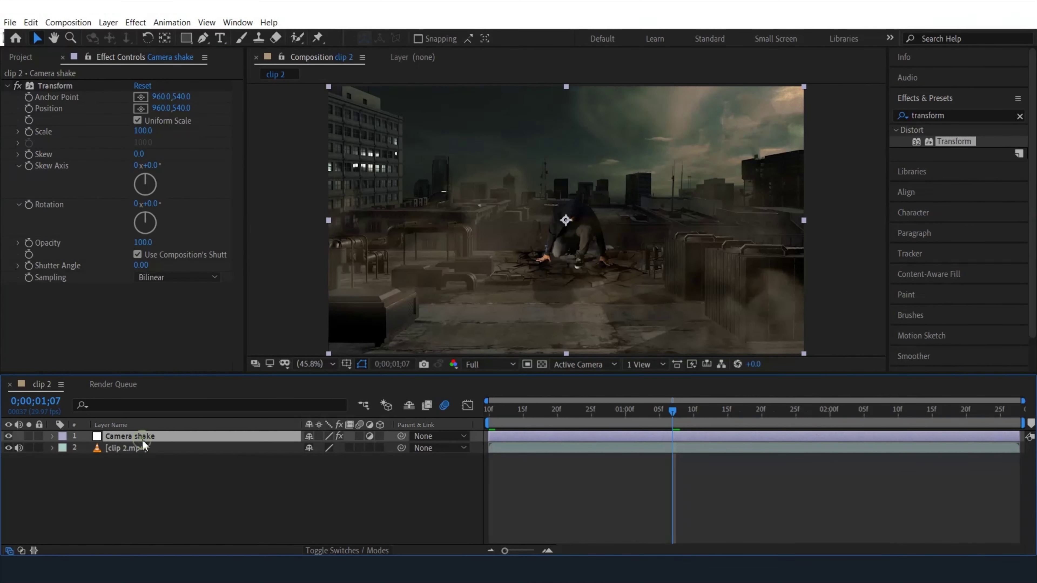
Step: Add the expression wiggle(11,30) to the Position of the Transform effect on the Camera shake layer
{"action": "left_click_drag", "start_coordinate": [153, 111], "coordinate": [147, 111]}
{"action": "key", "text": "ctrl+z"}
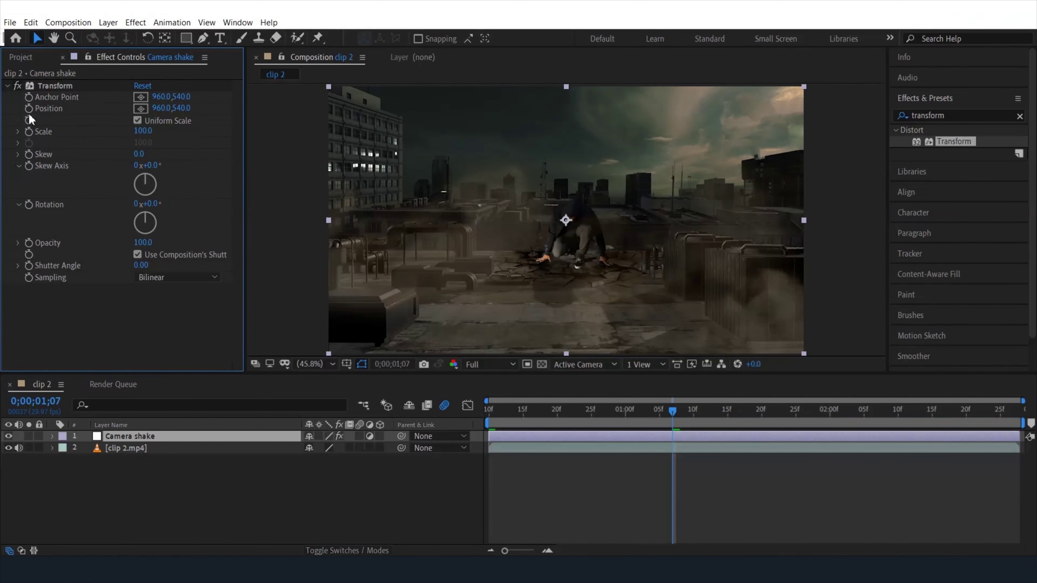
{"action": "left_click", "coordinate": [28, 109], "text": "alt"}
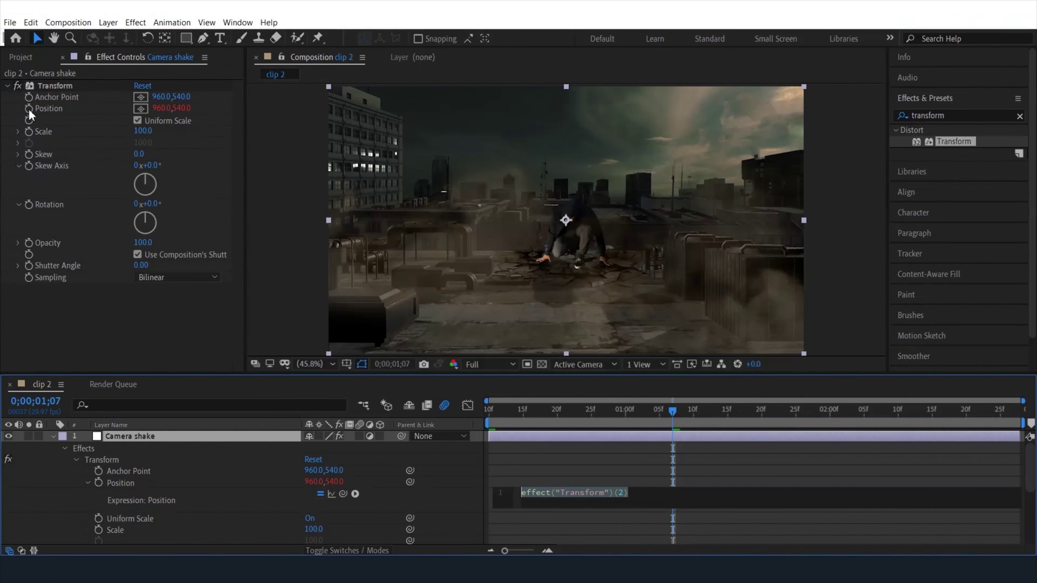
{"action": "type", "text": "wiggle"}
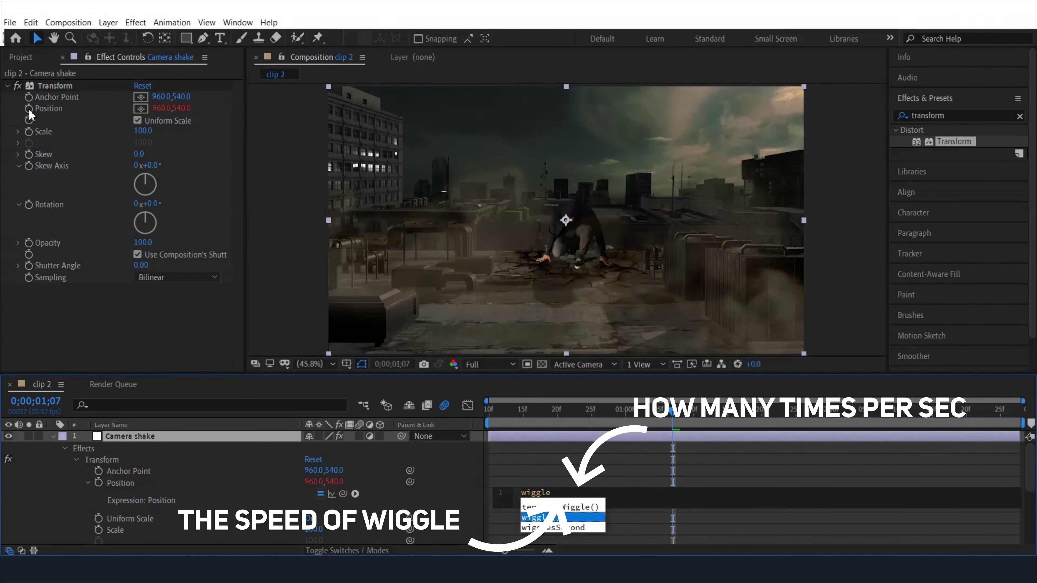
{"action": "type", "text": "(11,30"}
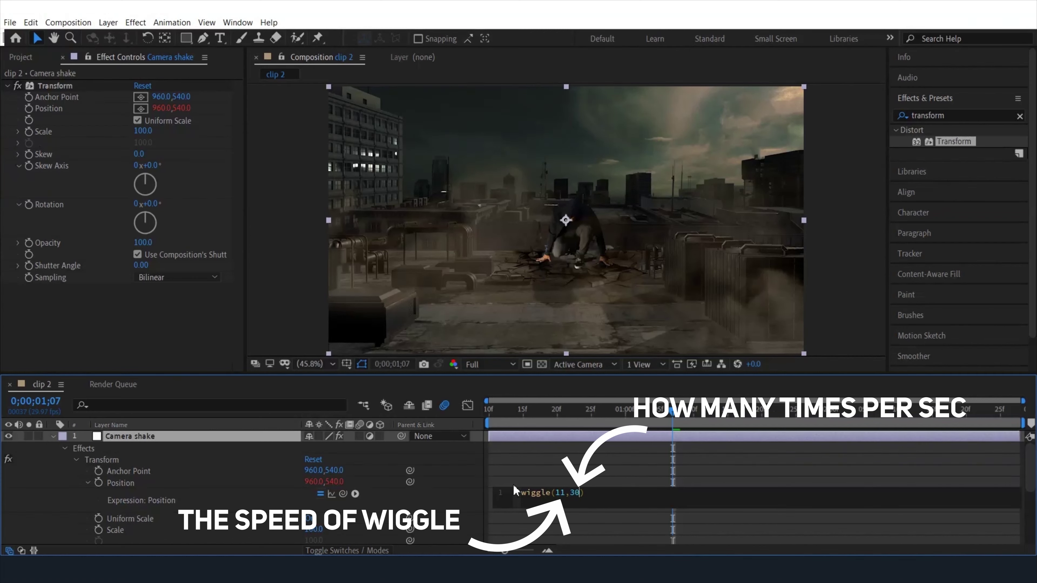
{"action": "left_click", "coordinate": [789, 366]}
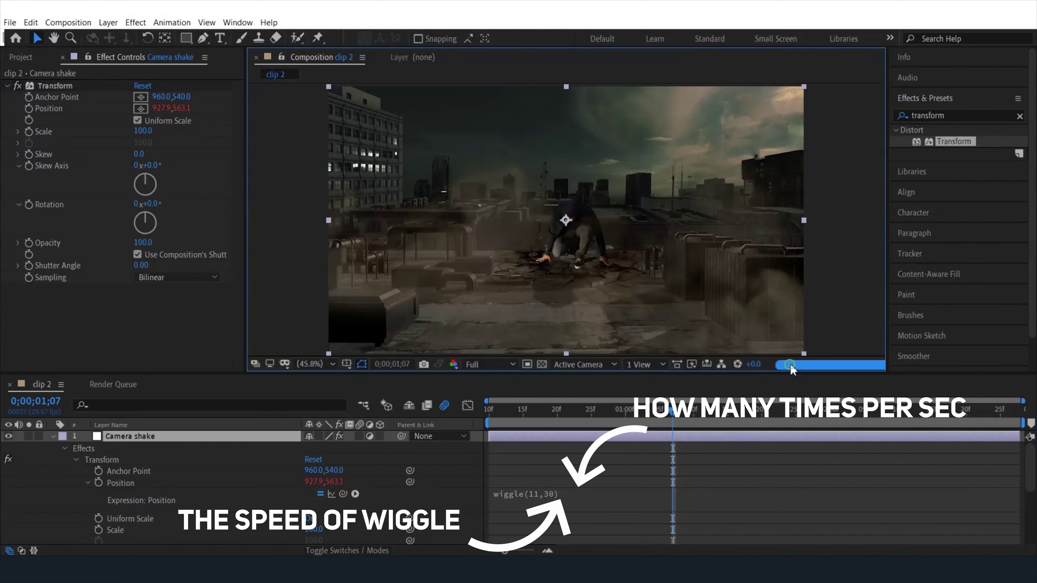
Step: Preview the shake from the start of the composition and collapse the Camera shake layer's properties
{"action": "left_click", "coordinate": [490, 413]}
{"action": "key", "text": "space"}
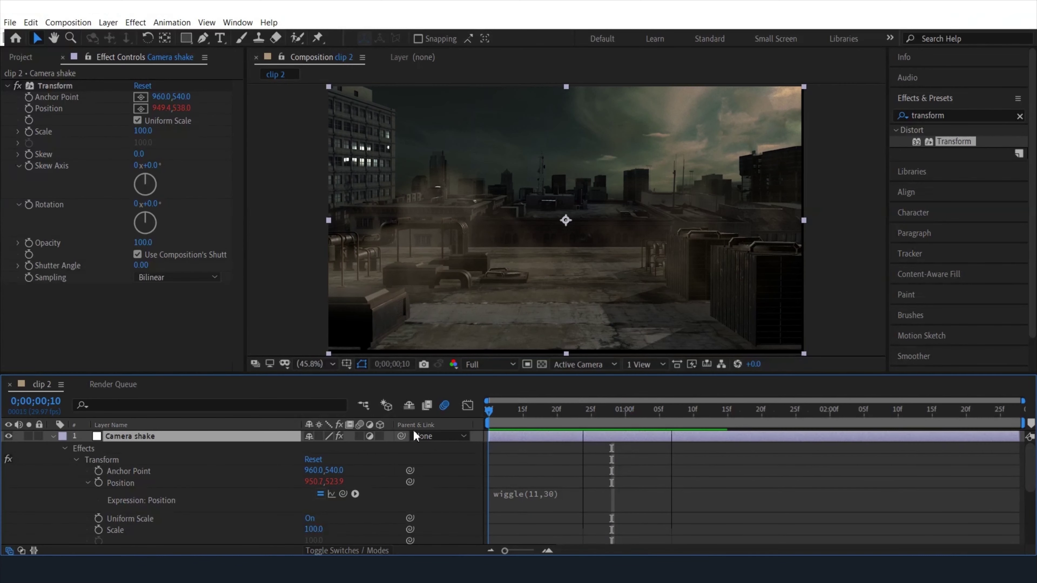
{"action": "left_click", "coordinate": [53, 436]}
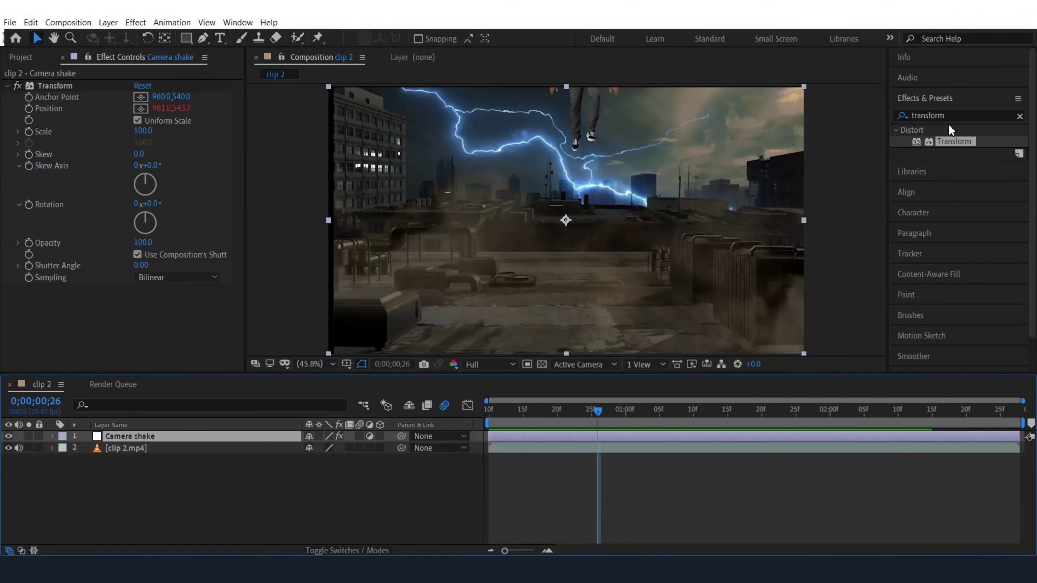
Step: Apply Motion Tile above Transform on the Camera shake layer, with mirrored edges, output width 120 and output height 130
{"action": "left_click", "coordinate": [955, 116]}
{"action": "type", "text": "motion"}
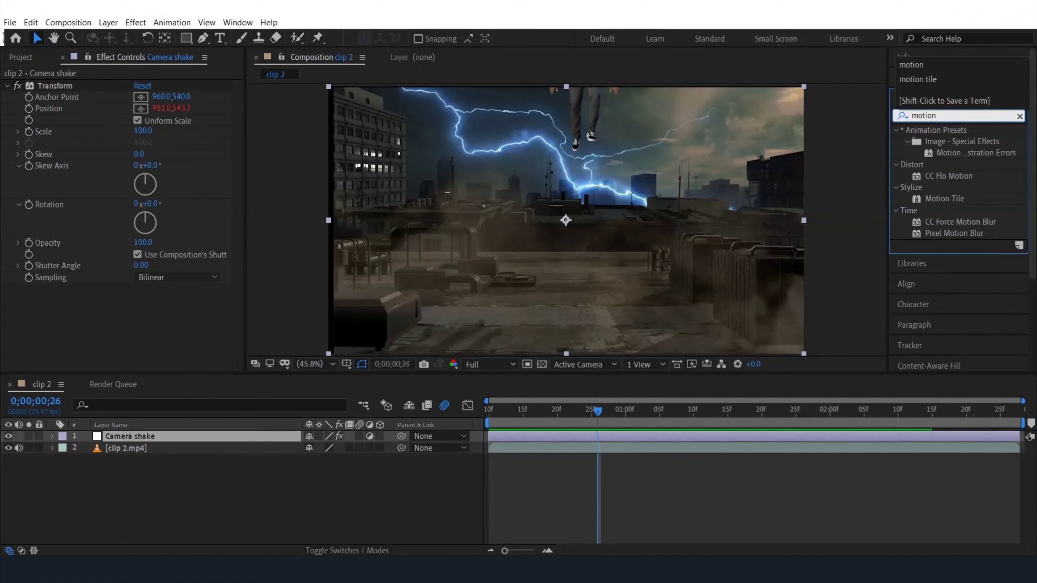
{"action": "left_click_drag", "start_coordinate": [945, 198], "coordinate": [52, 80]}
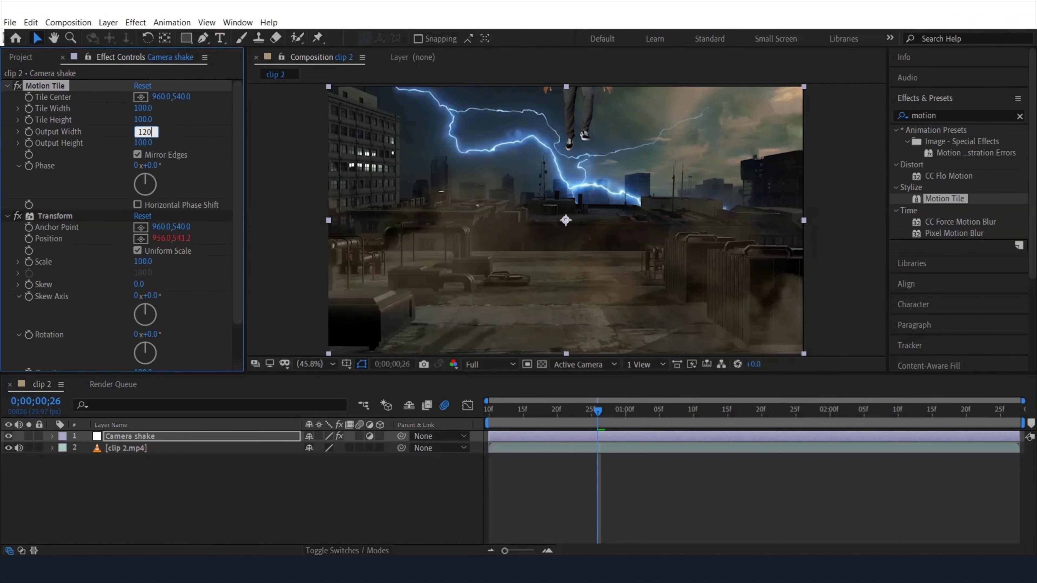
{"action": "type", "text": "13"}
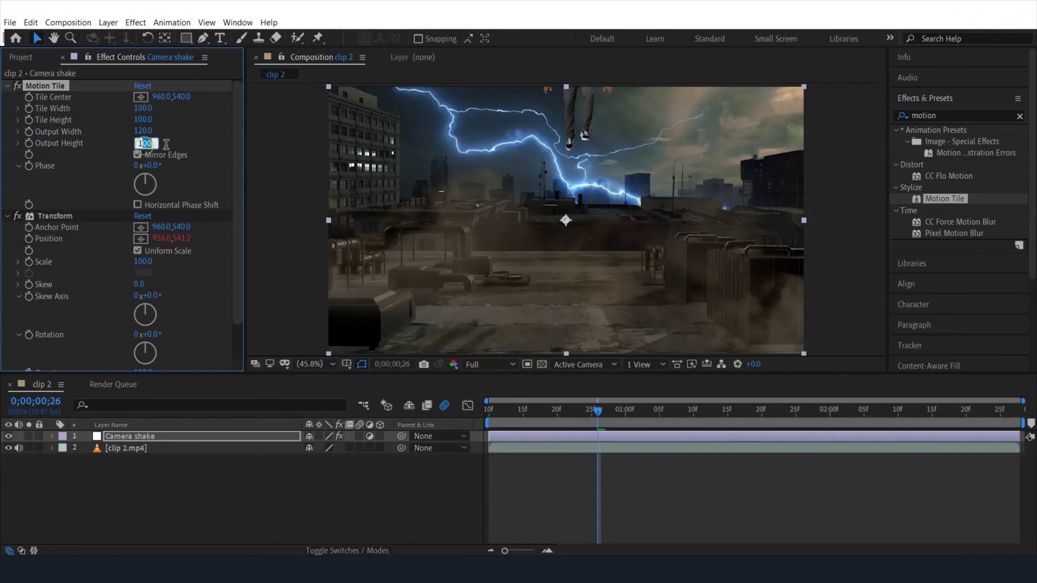
{"action": "type", "text": "0"}
{"action": "left_click", "coordinate": [194, 146]}
Step: Go to 0;00;00;29 and enable motion blur on the Camera shake layer
{"action": "left_click_drag", "start_coordinate": [488, 411], "coordinate": [619, 432]}
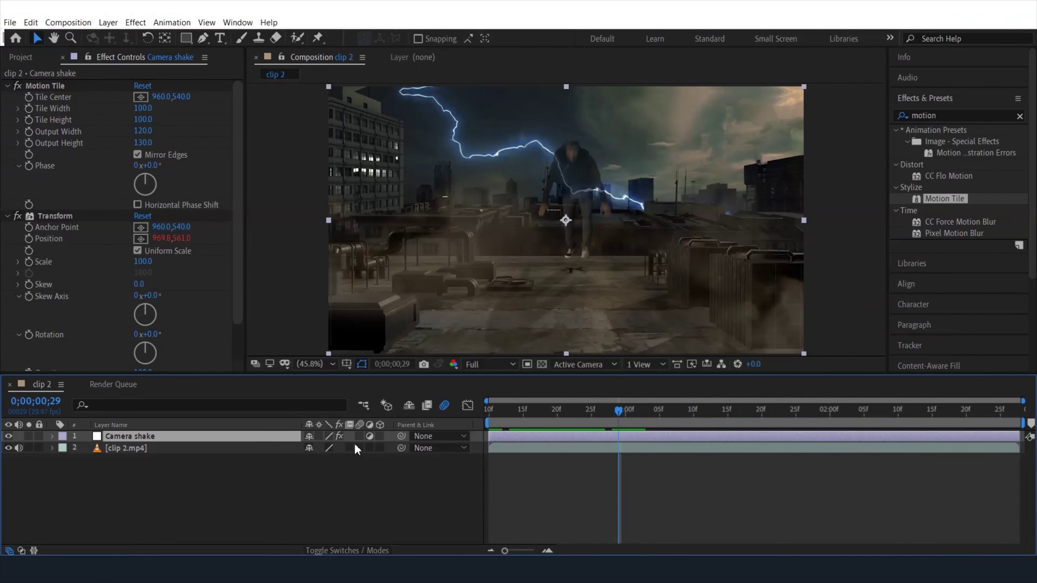
{"action": "left_click", "coordinate": [359, 436]}
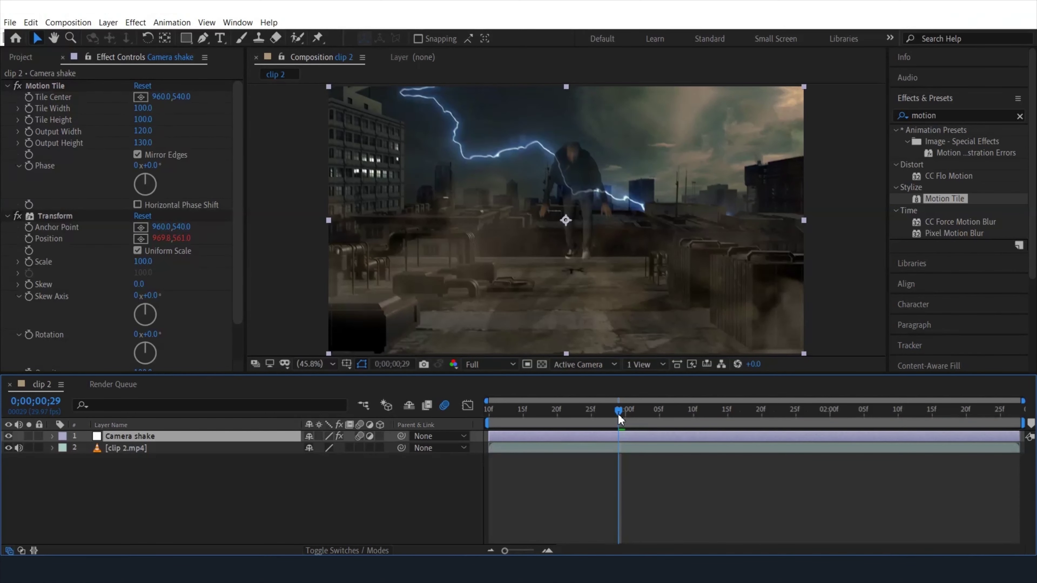
{"action": "mouse_move", "coordinate": [619, 421]}
{"action": "left_mouse_down"}
{"action": "mouse_move", "coordinate": [597, 425]}
{"action": "mouse_move", "coordinate": [621, 432]}
{"action": "left_mouse_up"}
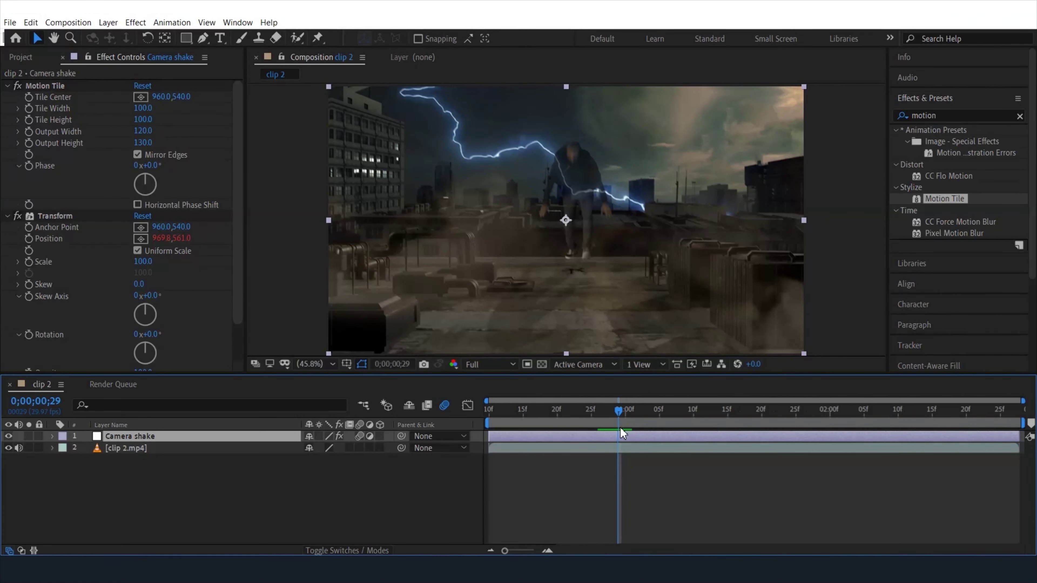
Step: Split the Camera shake layer at 0;00;00;29 and delete the part before that point
{"action": "key", "text": "ctrl+shift+d"}
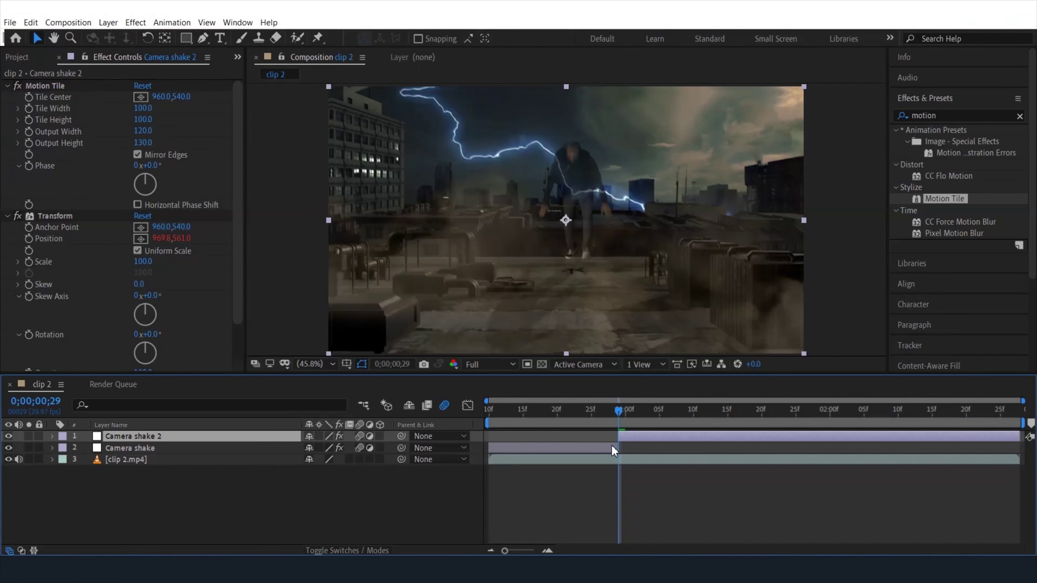
{"action": "left_click", "coordinate": [611, 444]}
{"action": "key", "text": "Delete"}
Step: Split the remaining Camera shake 2 layer at 0;00;01;10 and delete the part after that point
{"action": "key", "text": "space"}
{"action": "left_click_drag", "start_coordinate": [661, 412], "coordinate": [688, 422]}
{"action": "left_click", "coordinate": [704, 434]}
{"action": "key", "text": "ctrl+shift+d"}
{"action": "key", "text": "Delete"}
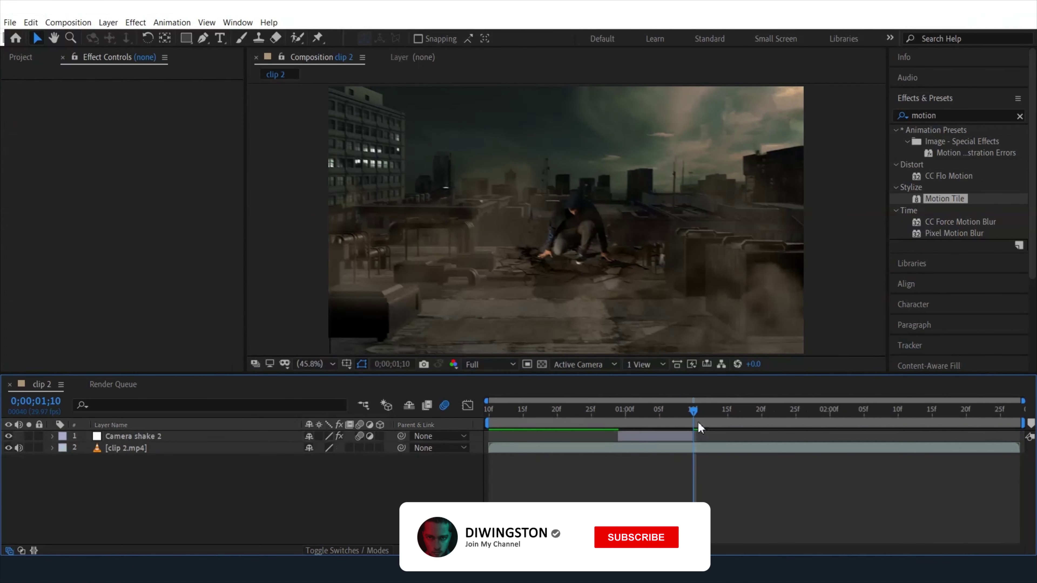
Step: Preview the landing shake and trim a few frames off the end of the Camera shake 2 layer
{"action": "key", "text": "space"}
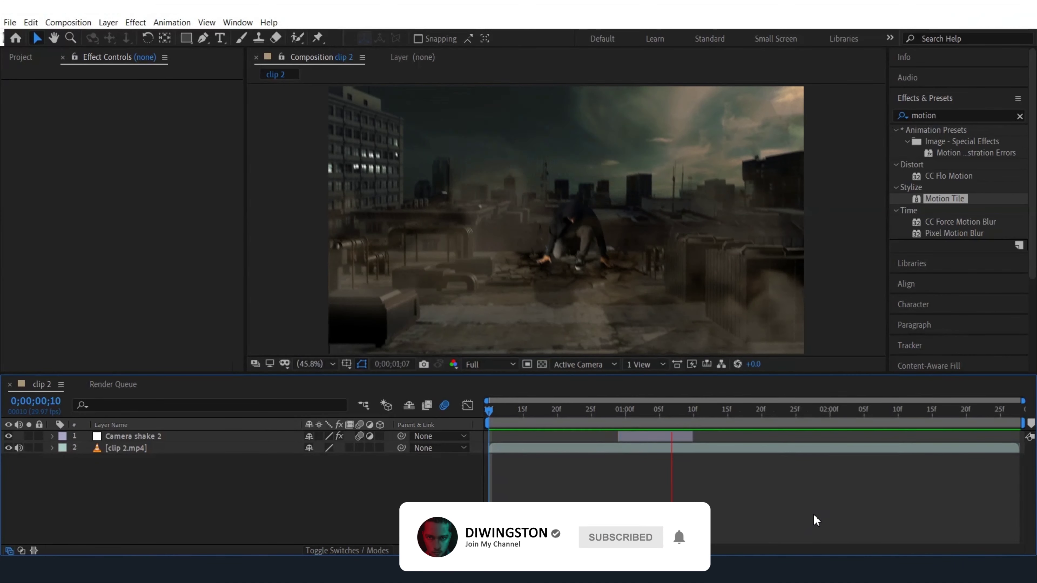
{"action": "key", "text": "space"}
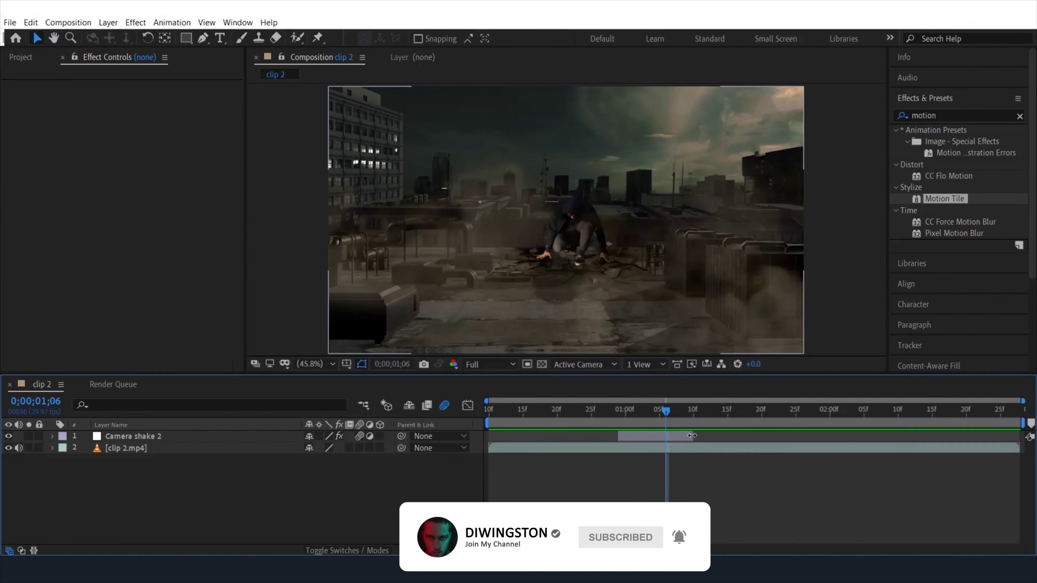
{"action": "left_click_drag", "start_coordinate": [692, 436], "coordinate": [672, 437]}
{"action": "left_click", "coordinate": [571, 410]}
{"action": "key", "text": "space"}
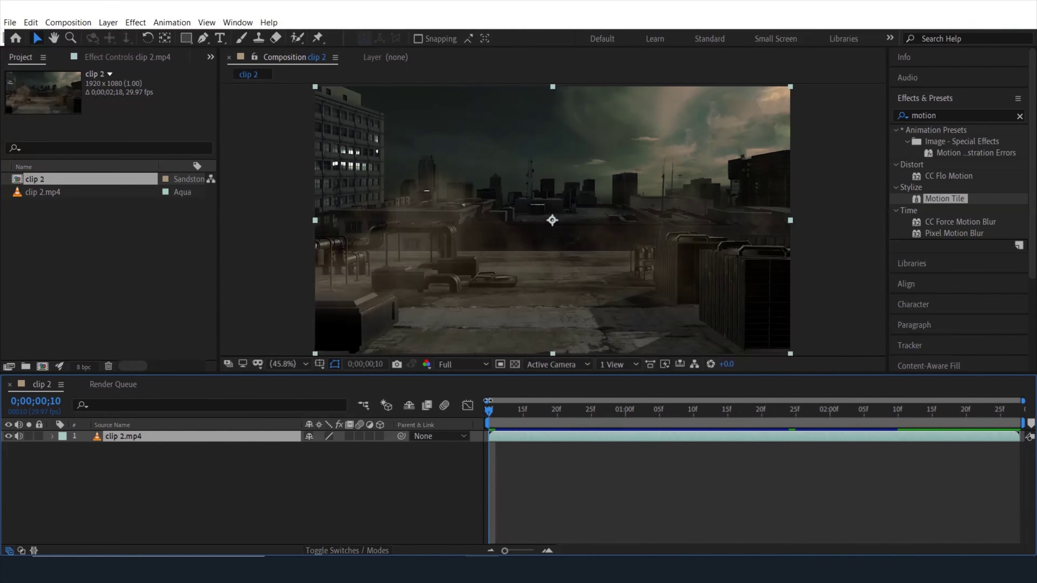
Step: Create a two-node camera named Camera 1 with the 50mm preset in the clip 2 composition
{"action": "left_click", "coordinate": [323, 453]}
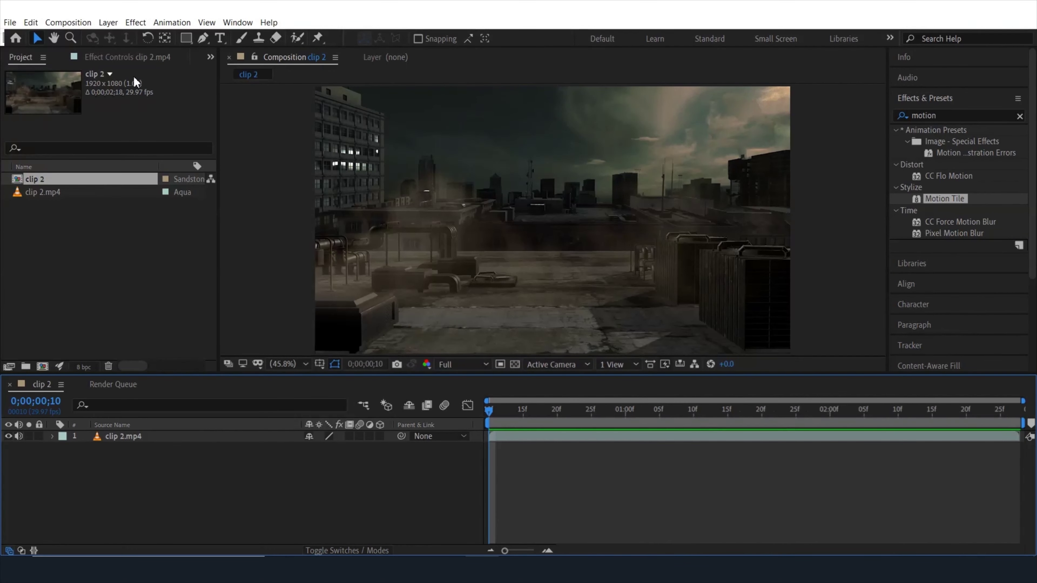
{"action": "left_click", "coordinate": [108, 22]}
{"action": "mouse_move", "coordinate": [266, 39]}
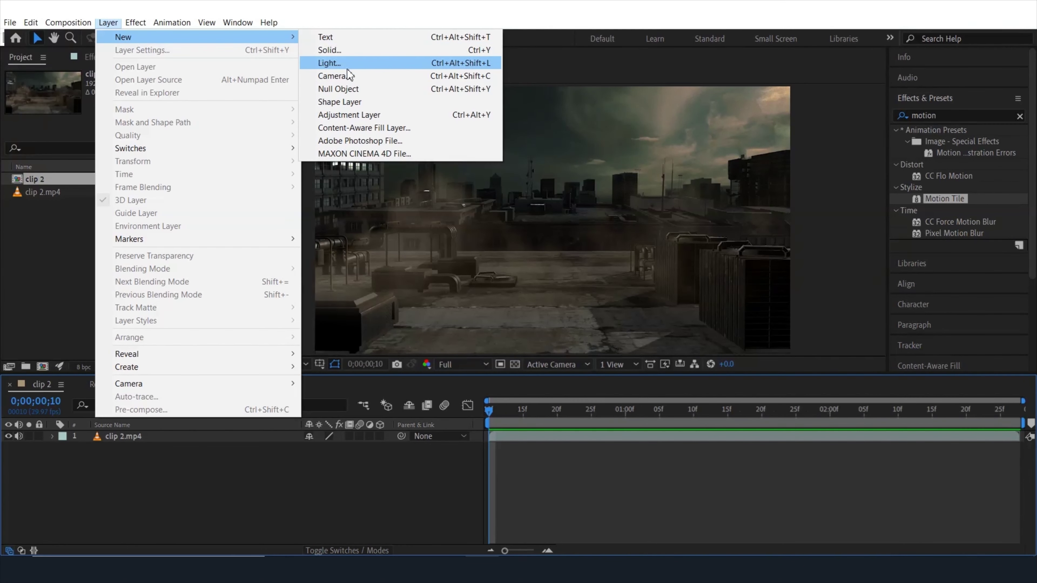
{"action": "left_click", "coordinate": [333, 77]}
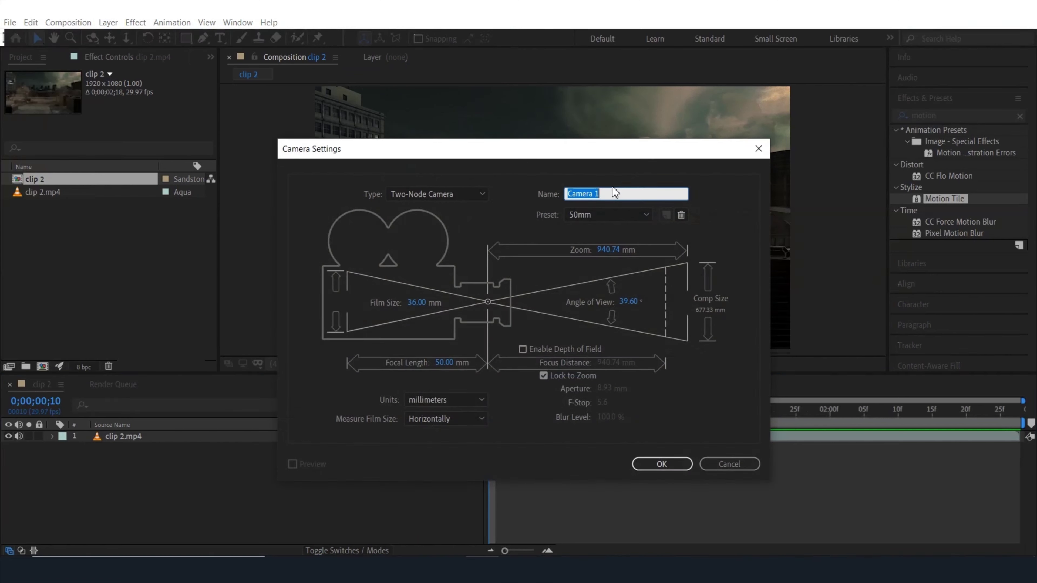
{"action": "left_click", "coordinate": [602, 219]}
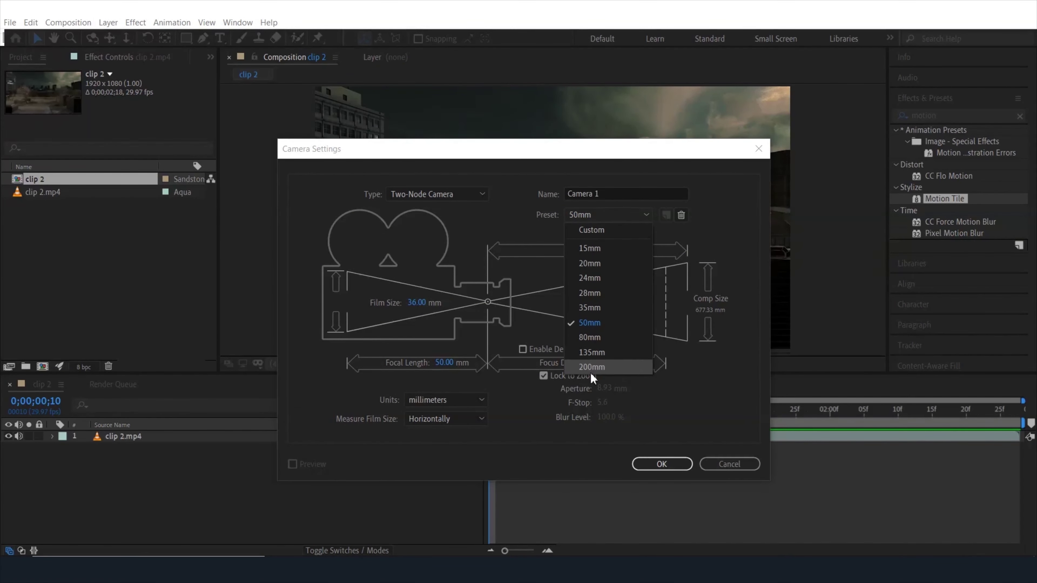
{"action": "left_click", "coordinate": [525, 416]}
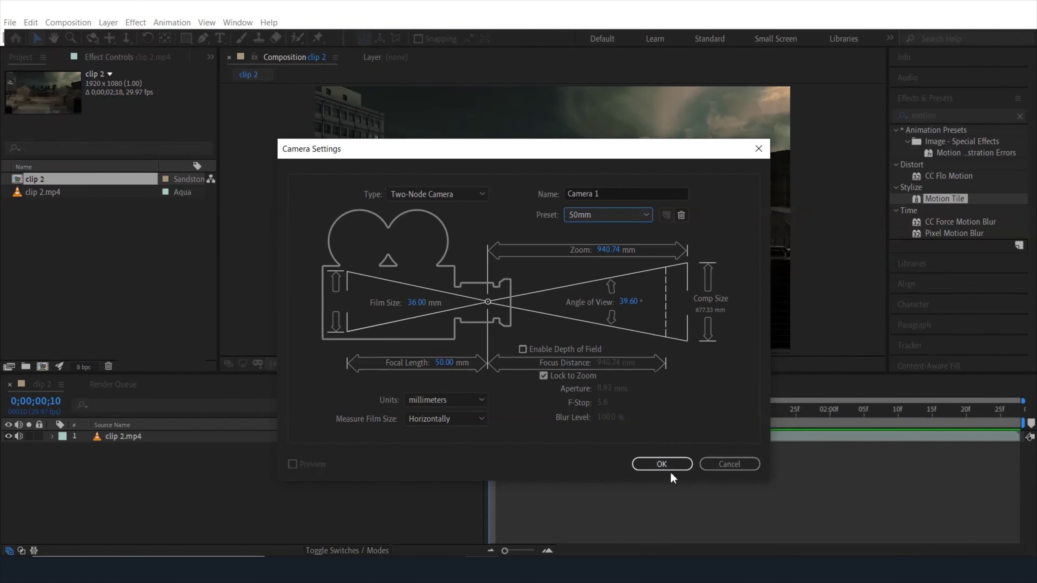
{"action": "left_click", "coordinate": [670, 464]}
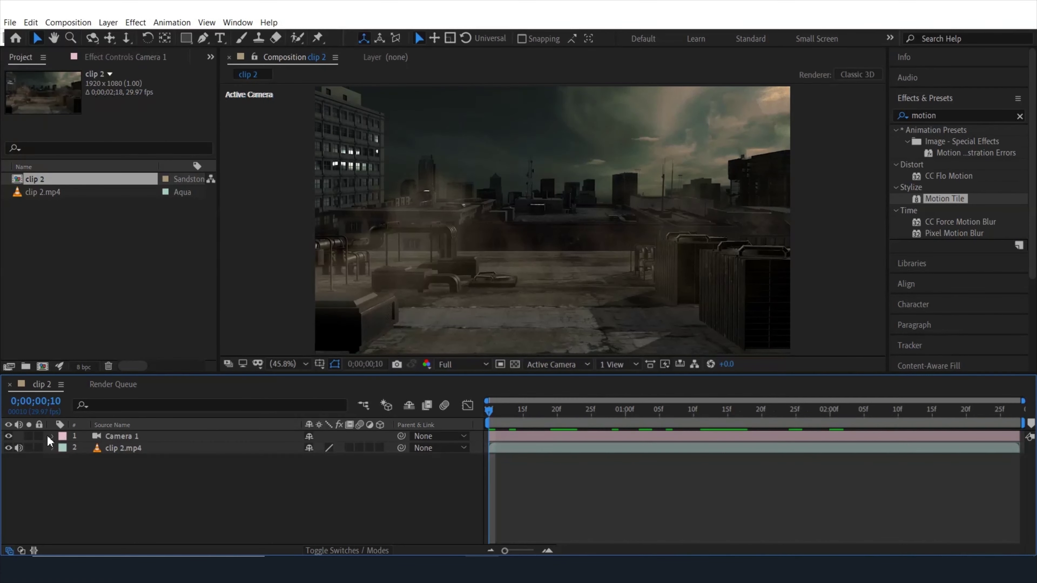
Step: Reveal Camera 1's Position property, try shifting the camera's position, and undo each change
{"action": "left_click", "coordinate": [52, 439]}
{"action": "key", "text": "r"}
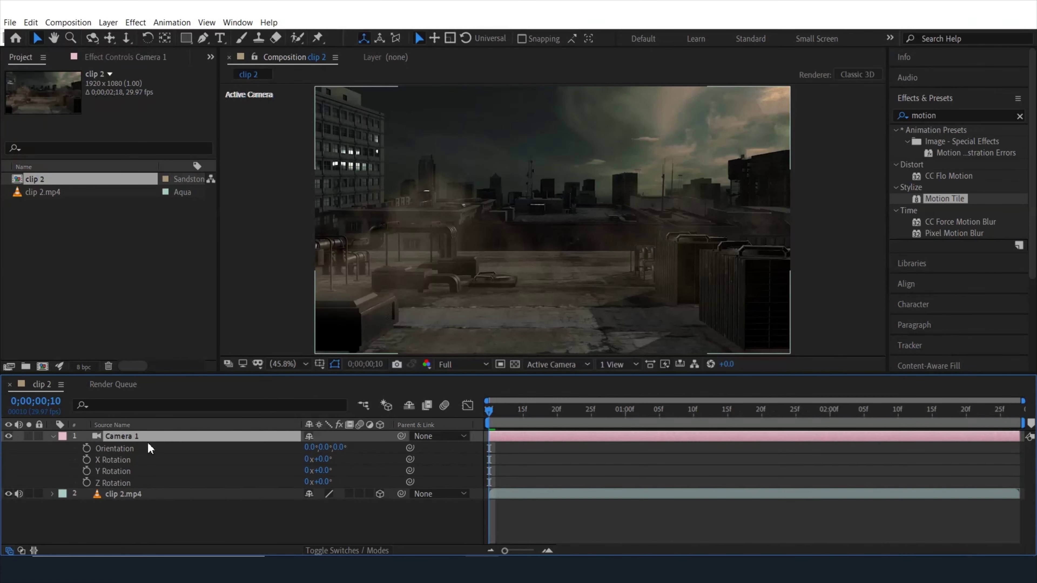
{"action": "key", "text": "p"}
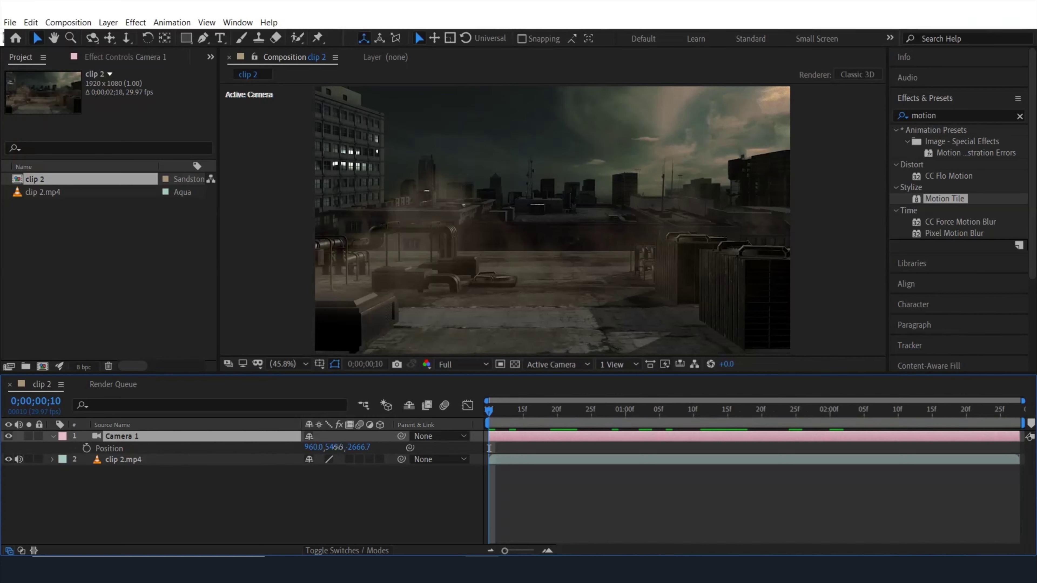
{"action": "left_click_drag", "start_coordinate": [337, 447], "coordinate": [525, 447]}
{"action": "key", "text": "ctrl+z"}
{"action": "left_click_drag", "start_coordinate": [439, 449], "coordinate": [311, 445]}
{"action": "key", "text": "ctrl+z"}
Step: Make the clip 2.mp4 layer 3D, test it by shifting Camera 1's X position, and undo the shift
{"action": "left_click", "coordinate": [380, 459]}
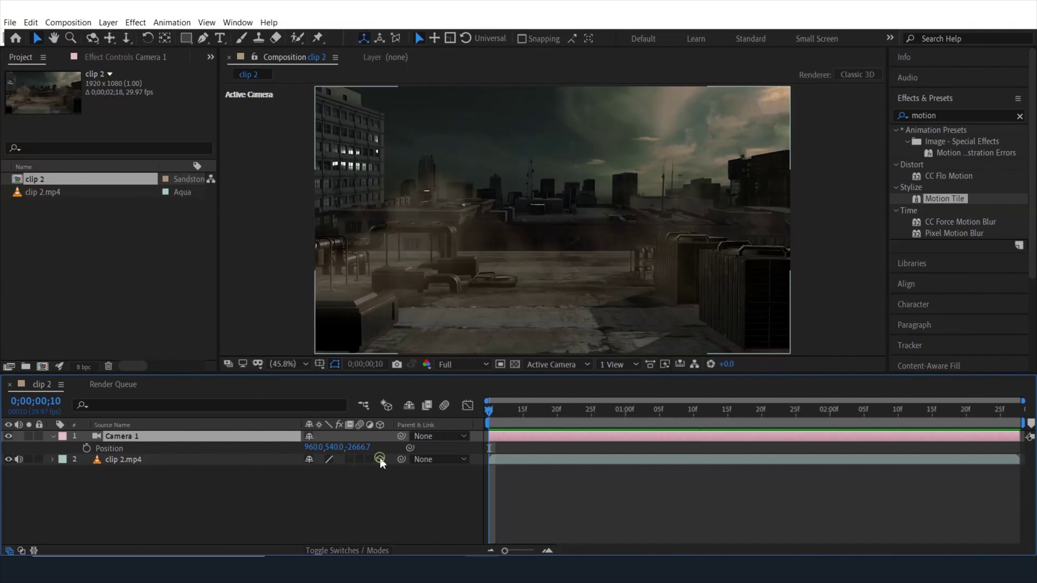
{"action": "left_click_drag", "start_coordinate": [317, 448], "coordinate": [120, 475]}
{"action": "key", "text": "ctrl+z"}
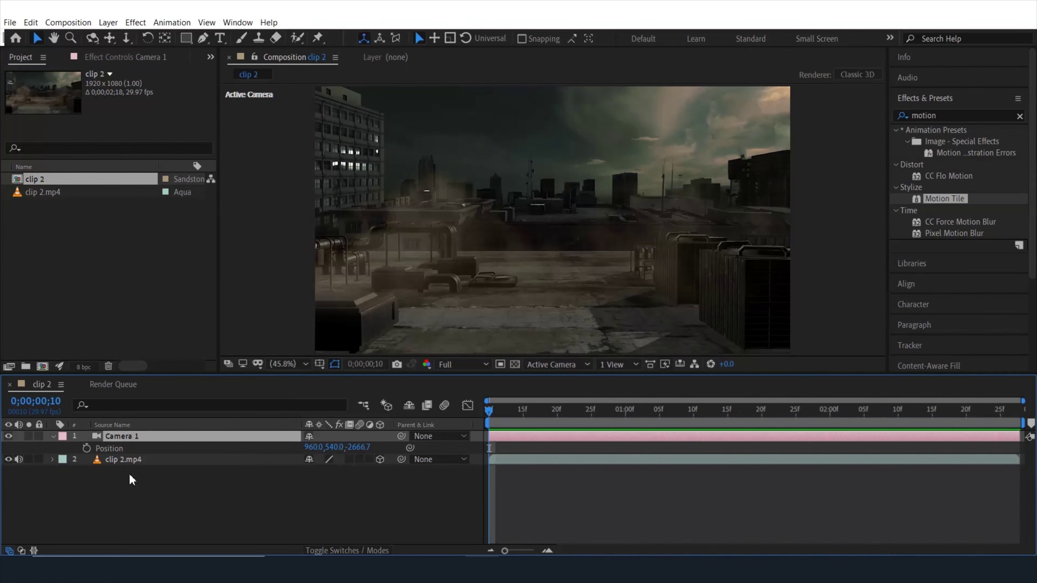
Step: Add the expression wiggle(3,.1) to the Orientation property of Camera 1
{"action": "left_click", "coordinate": [146, 498]}
{"action": "left_click", "coordinate": [145, 437]}
{"action": "key", "text": "r"}
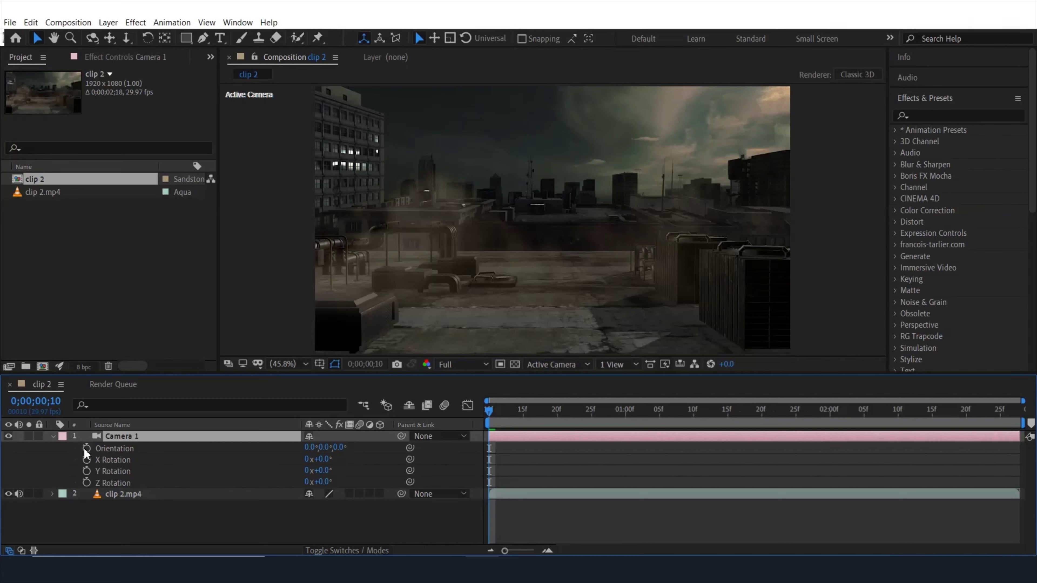
{"action": "left_click", "coordinate": [86, 448], "text": "alt"}
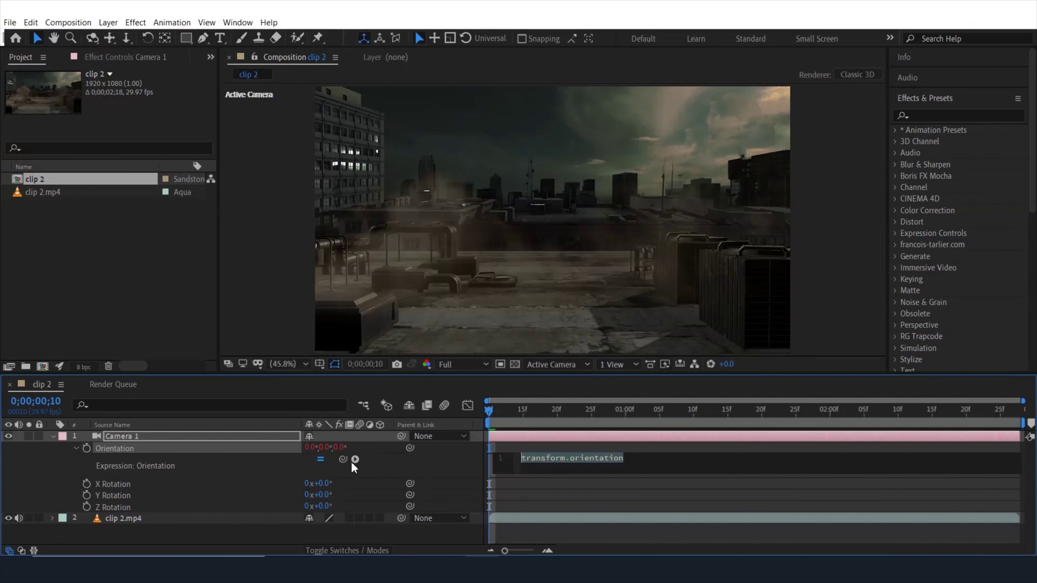
{"action": "type", "text": "wiggle(30,.1"}
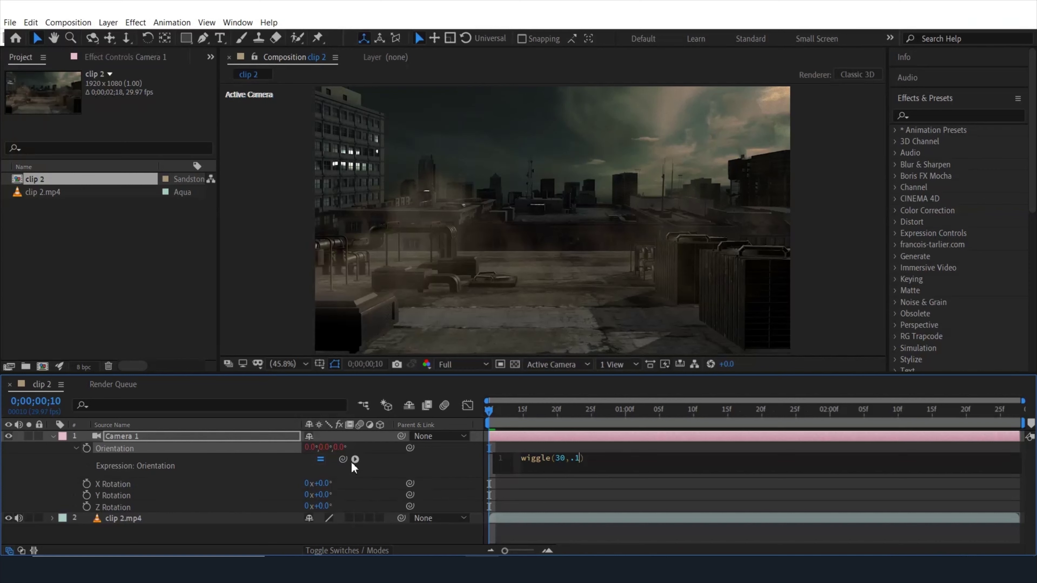
{"action": "left_click", "coordinate": [223, 437]}
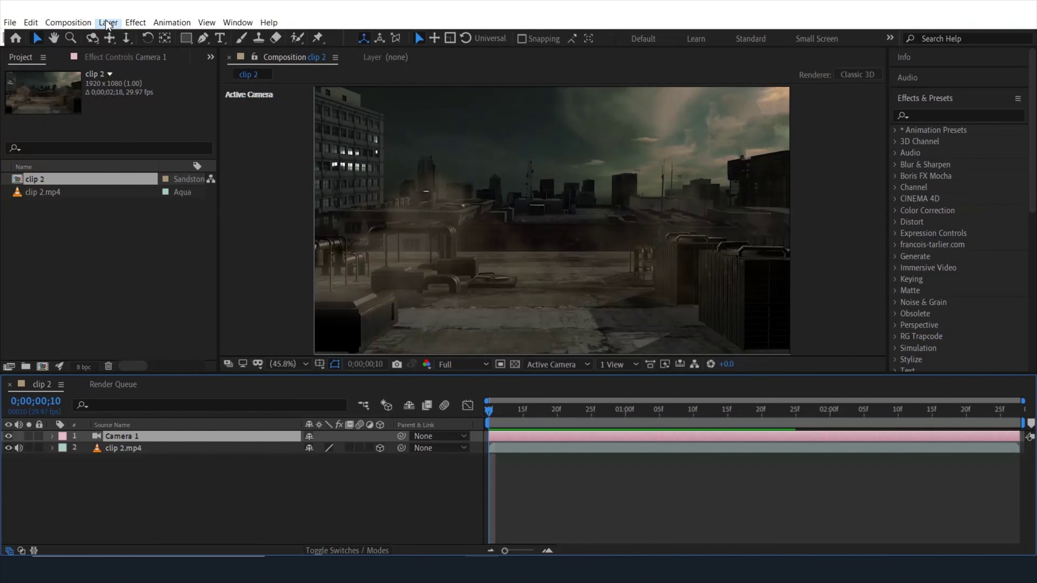
Step: Create a null object in the clip 2 composition and rename it controler
{"action": "left_click", "coordinate": [107, 22]}
{"action": "mouse_move", "coordinate": [136, 40]}
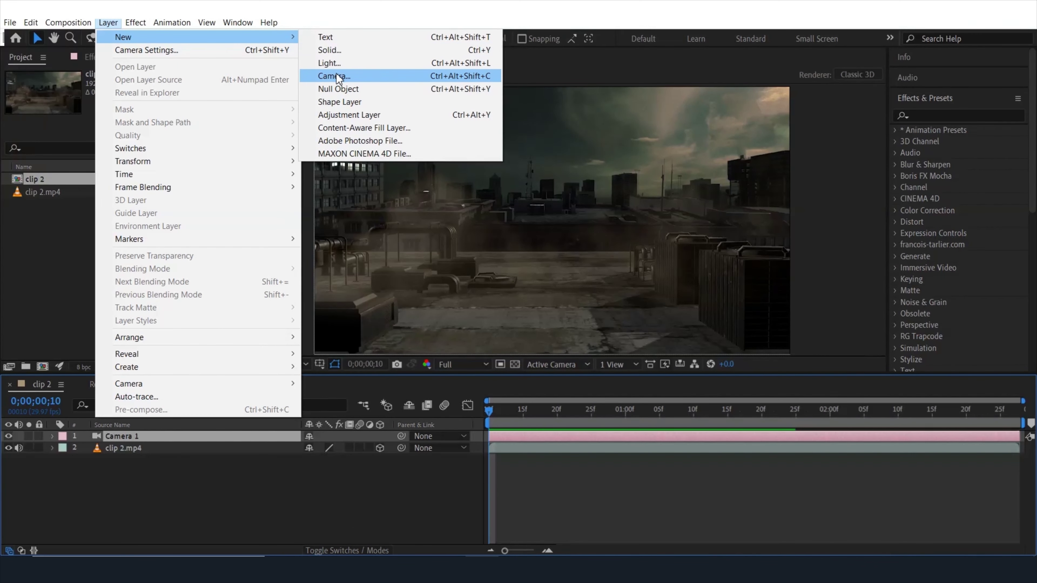
{"action": "left_click", "coordinate": [338, 89]}
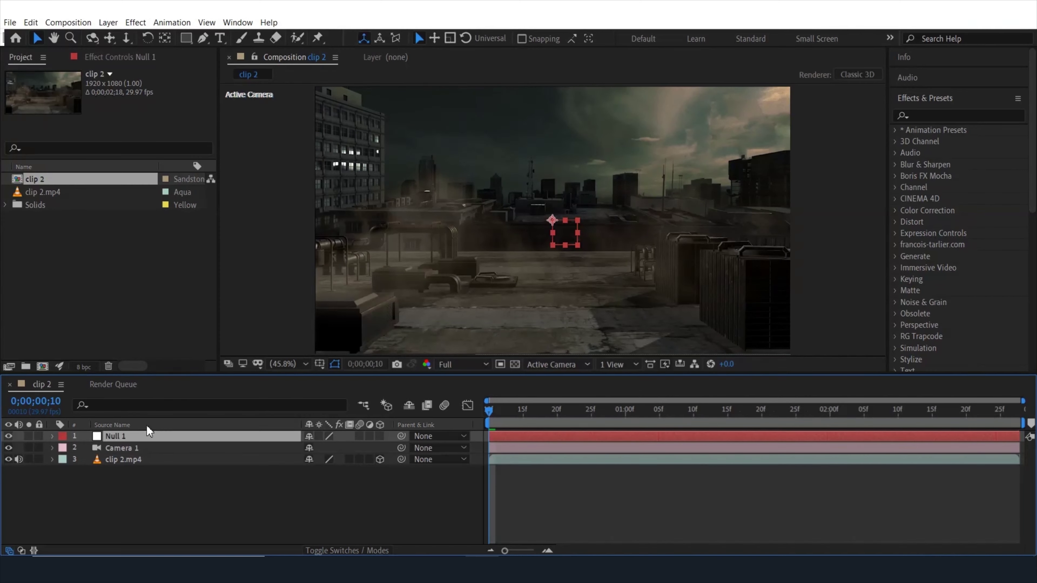
{"action": "key", "text": "Return"}
{"action": "type", "text": "conrtroler"}
{"action": "key", "text": "Return"}
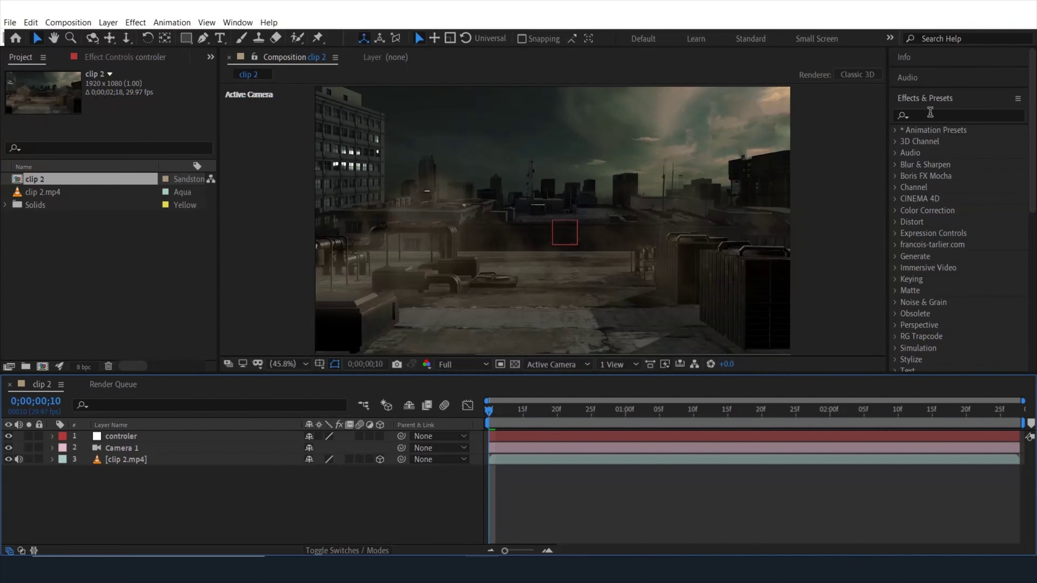
Step: Search the effects for "control" and apply Slider Control to the controler layer
{"action": "left_click", "coordinate": [930, 113]}
{"action": "type", "text": "control"}
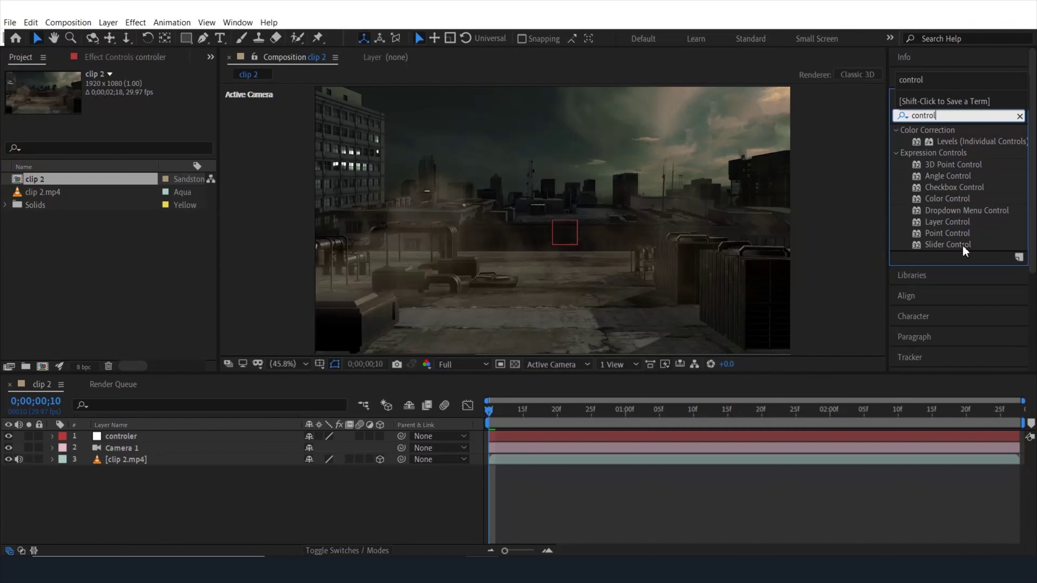
{"action": "left_click_drag", "start_coordinate": [965, 250], "coordinate": [135, 437]}
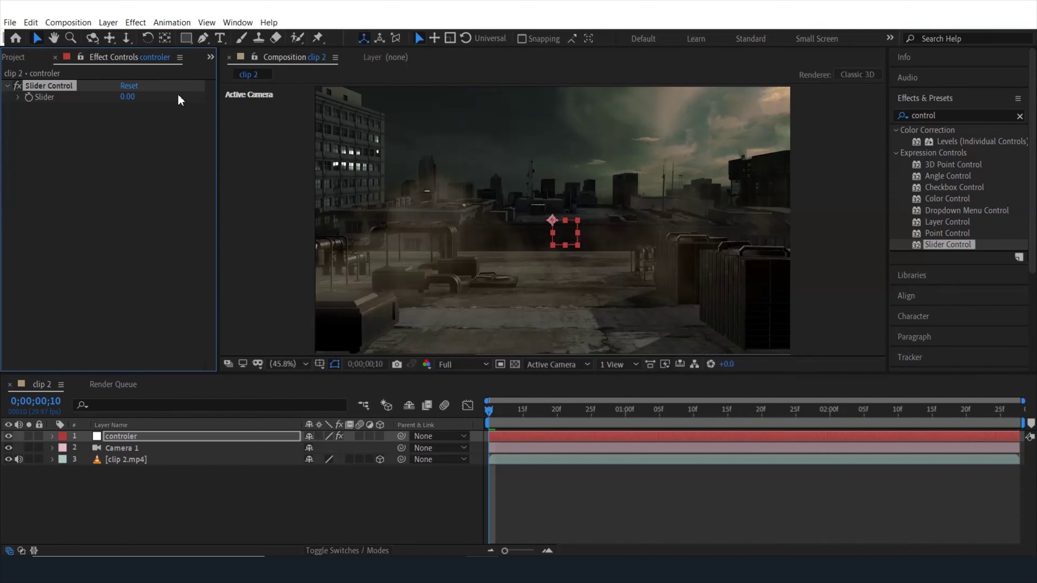
Step: Try out different Slider values in the controler layer's Slider Control
{"action": "left_click_drag", "start_coordinate": [127, 97], "coordinate": [74, 97]}
{"action": "left_click_drag", "start_coordinate": [214, 121], "coordinate": [215, 120]}
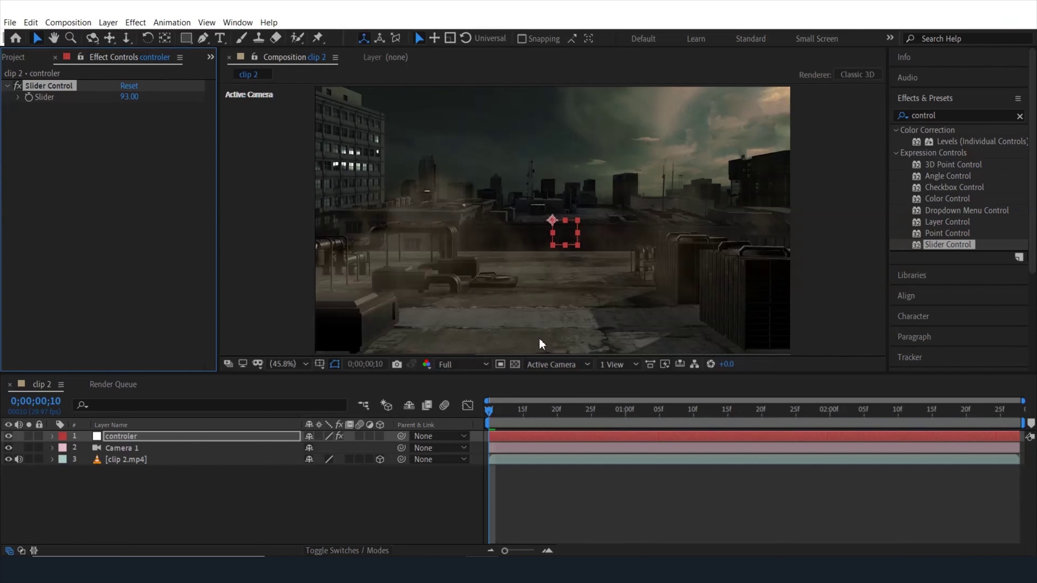
{"action": "left_click", "coordinate": [90, 135]}
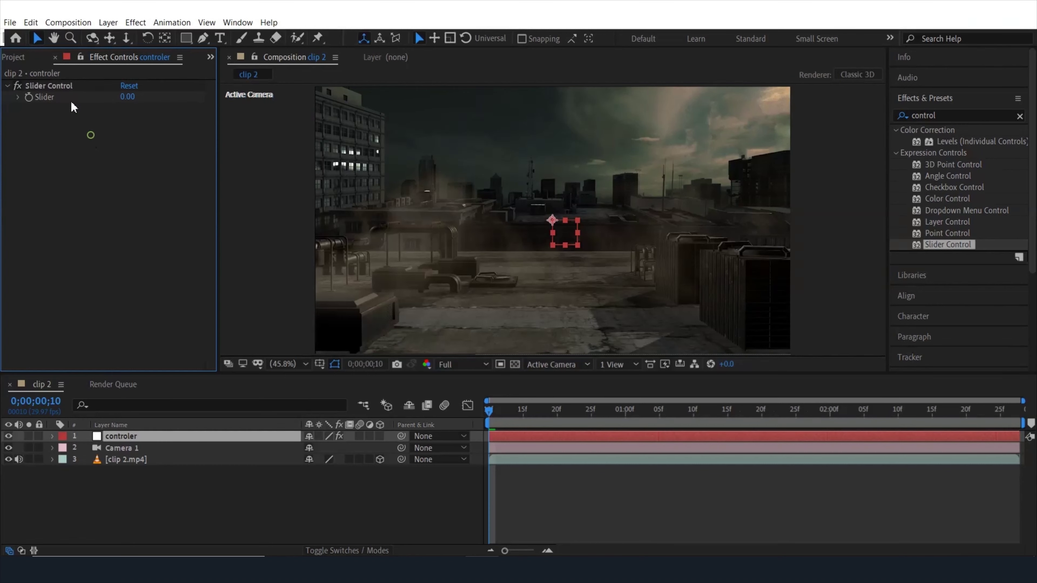
Step: Link the frequency in Camera 1's Orientation wiggle expression to the controler layer's Slider, and set the Slider to 1
{"action": "left_click", "coordinate": [52, 448]}
{"action": "left_click", "coordinate": [52, 438]}
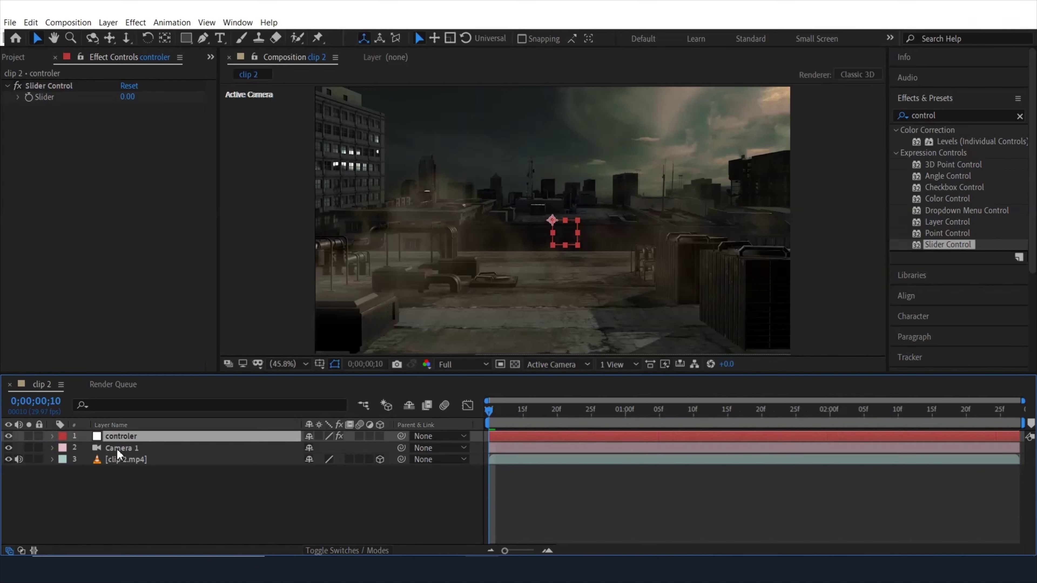
{"action": "left_click", "coordinate": [117, 450]}
{"action": "key", "text": "r"}
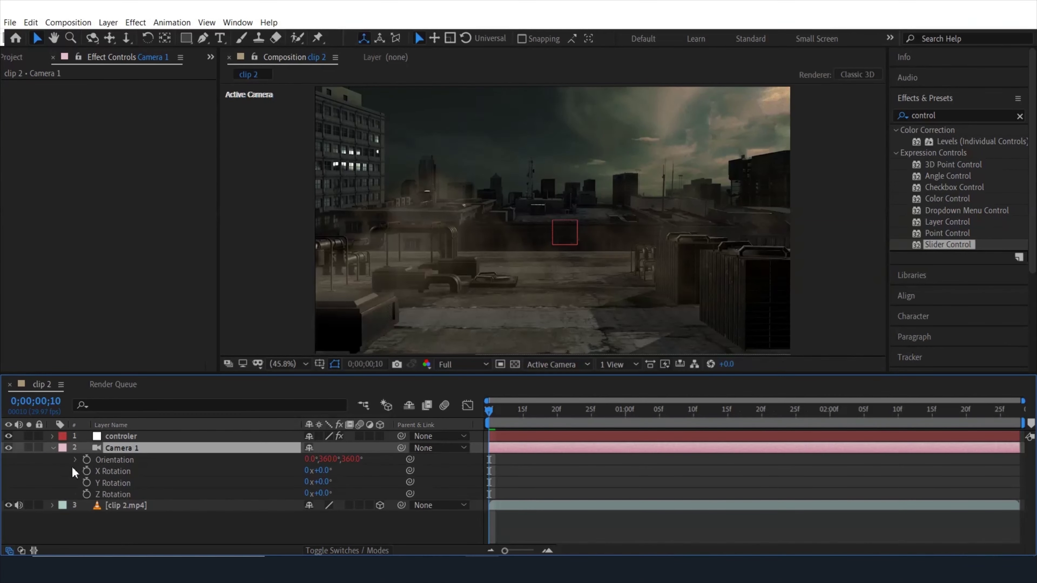
{"action": "left_click", "coordinate": [74, 460]}
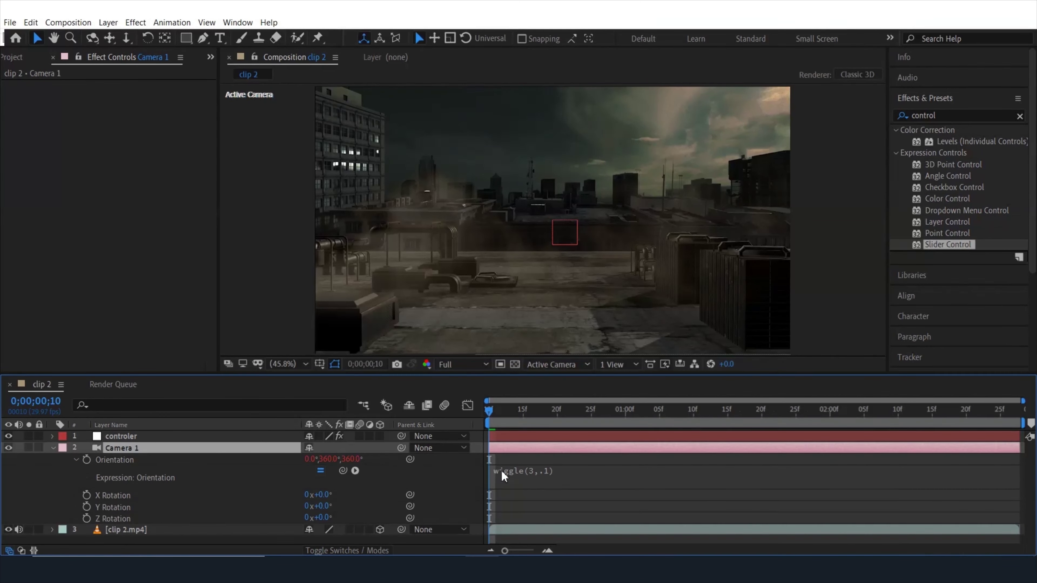
{"action": "left_click", "coordinate": [515, 440]}
{"action": "double_click", "coordinate": [559, 470]}
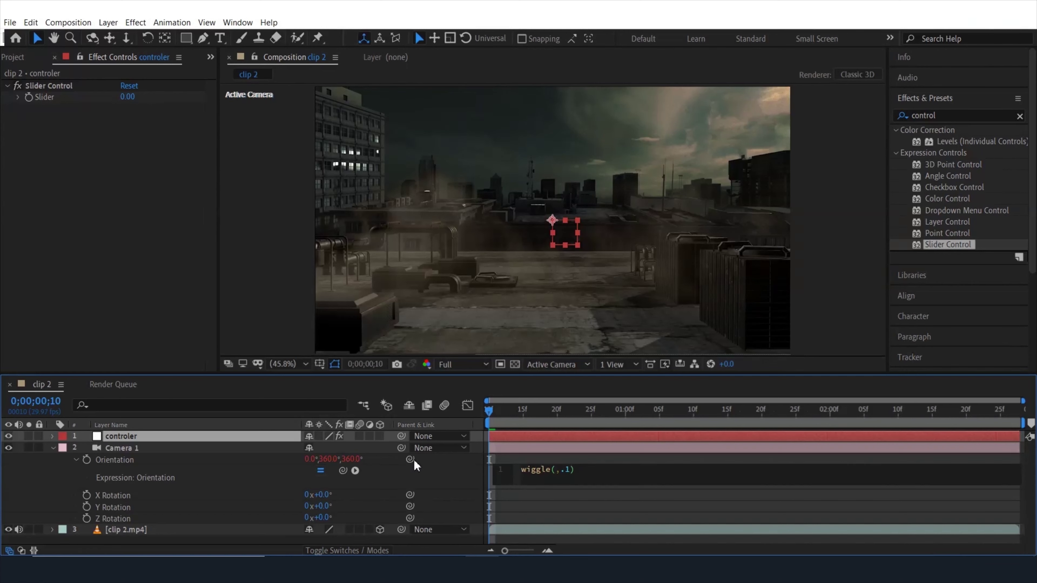
{"action": "left_click_drag", "start_coordinate": [346, 476], "coordinate": [46, 100]}
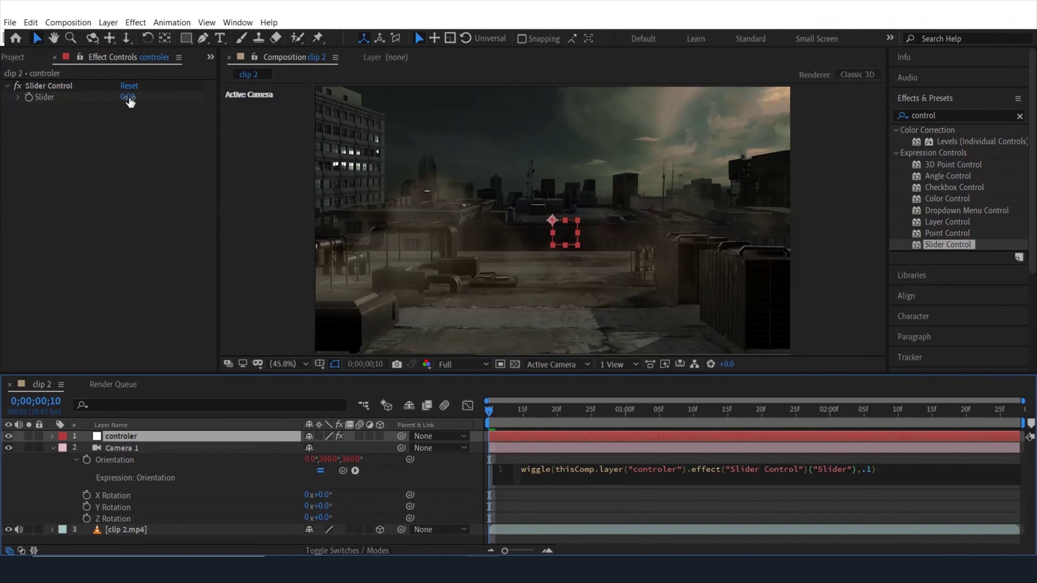
{"action": "left_click", "coordinate": [129, 102]}
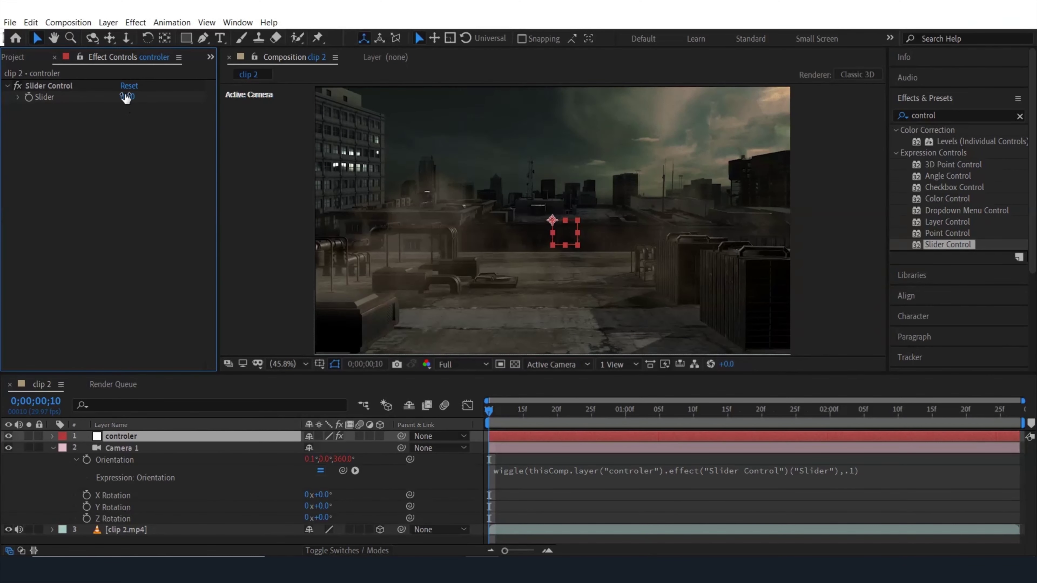
{"action": "left_click", "coordinate": [127, 98]}
{"action": "left_click", "coordinate": [134, 146]}
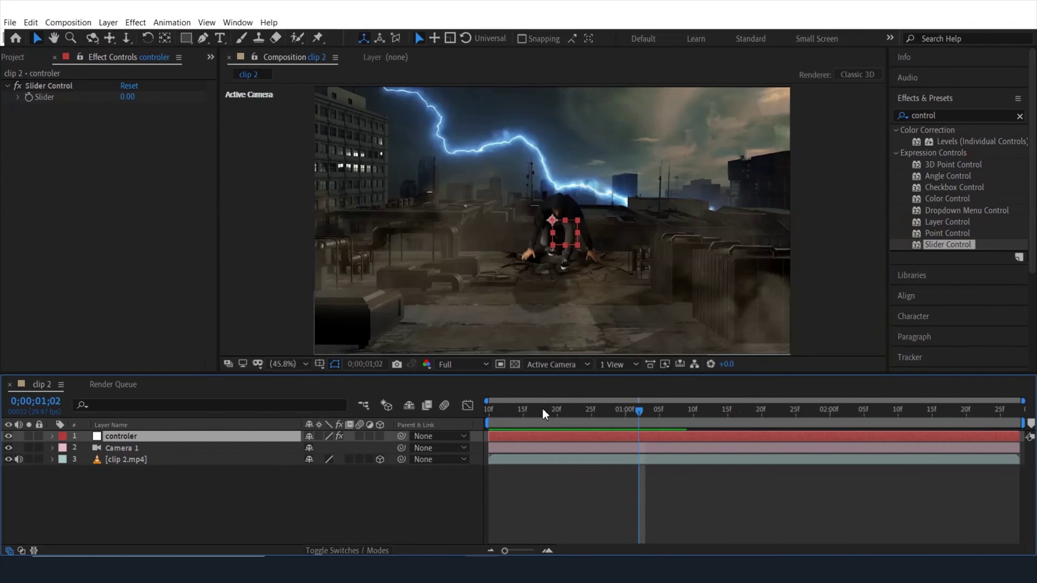
Step: Turn on keyframing for the Slider with value 0 at 0;00;00;29 and shift that keyframe to 0;00;00;27
{"action": "left_click_drag", "start_coordinate": [543, 414], "coordinate": [617, 432]}
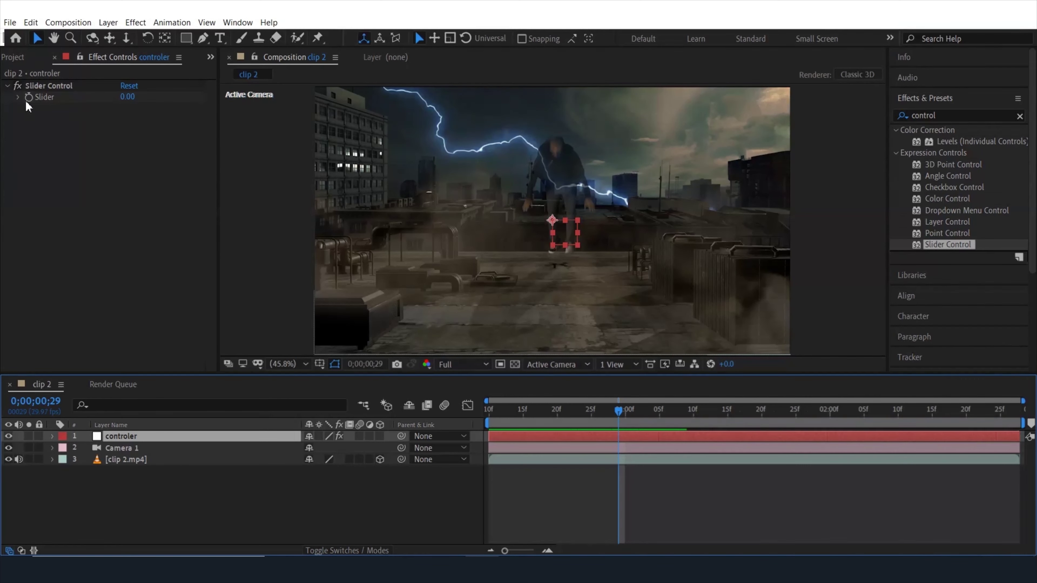
{"action": "left_click", "coordinate": [49, 85]}
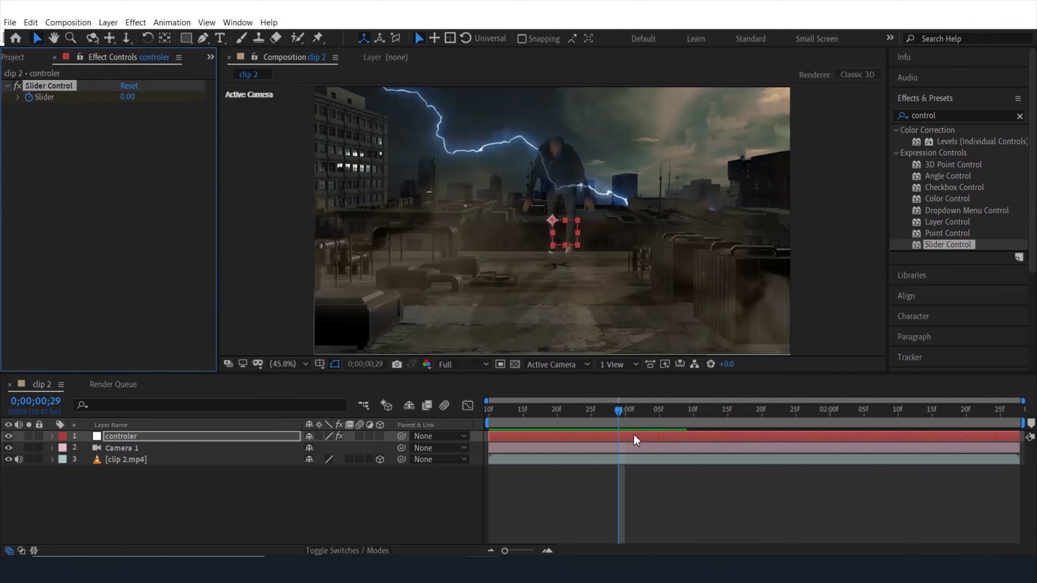
{"action": "key", "text": "u"}
{"action": "left_click", "coordinate": [619, 458]}
{"action": "left_click_drag", "start_coordinate": [615, 463], "coordinate": [608, 461]}
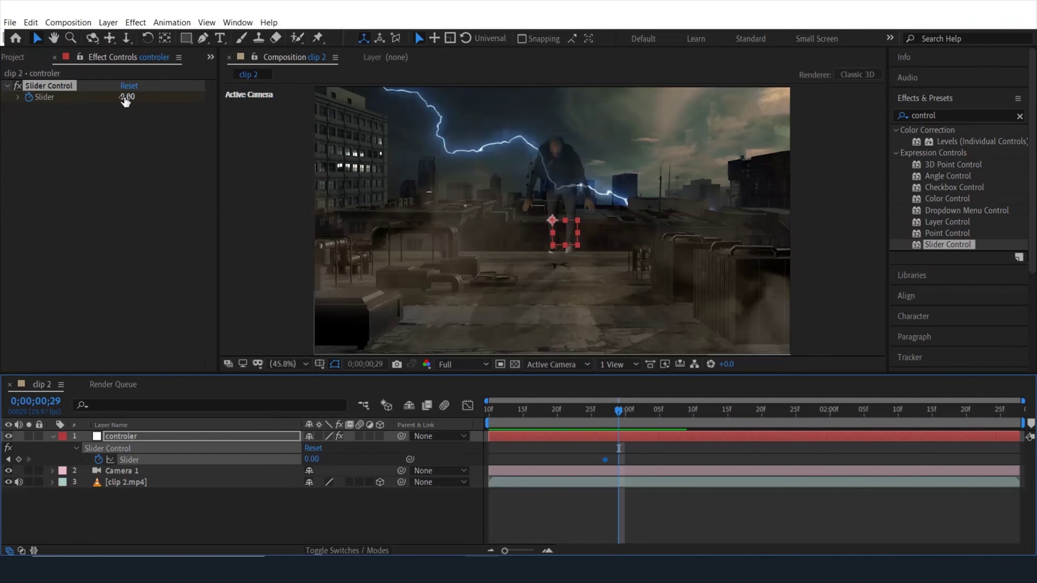
Step: Set the Slider to 301 at 0;00;00;29 and preview the landing shake
{"action": "left_click_drag", "start_coordinate": [128, 98], "coordinate": [396, 192]}
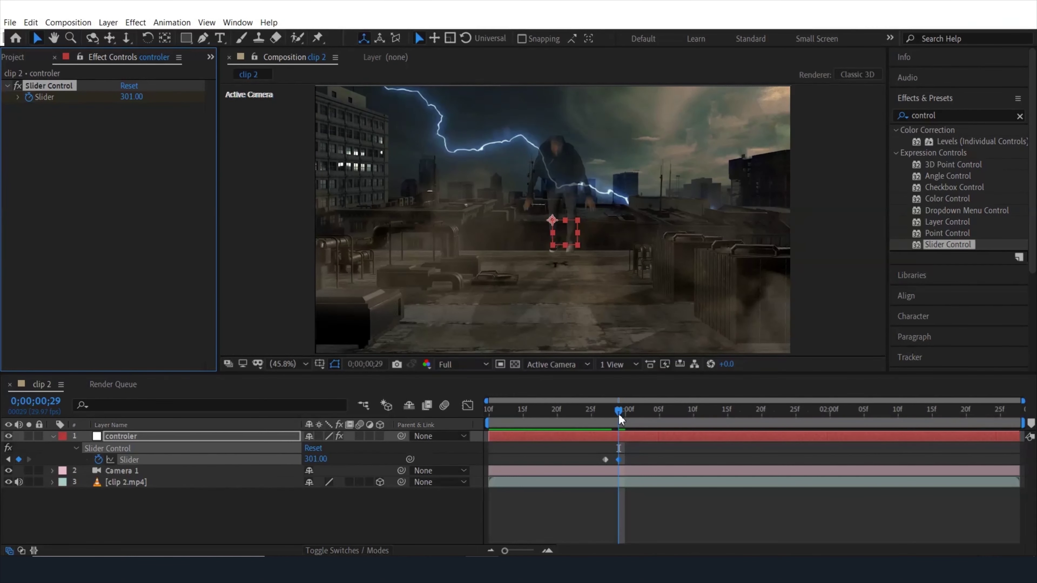
{"action": "left_click_drag", "start_coordinate": [616, 413], "coordinate": [589, 405]}
{"action": "key", "text": "space"}
{"action": "key", "text": "space"}
{"action": "key", "text": "space"}
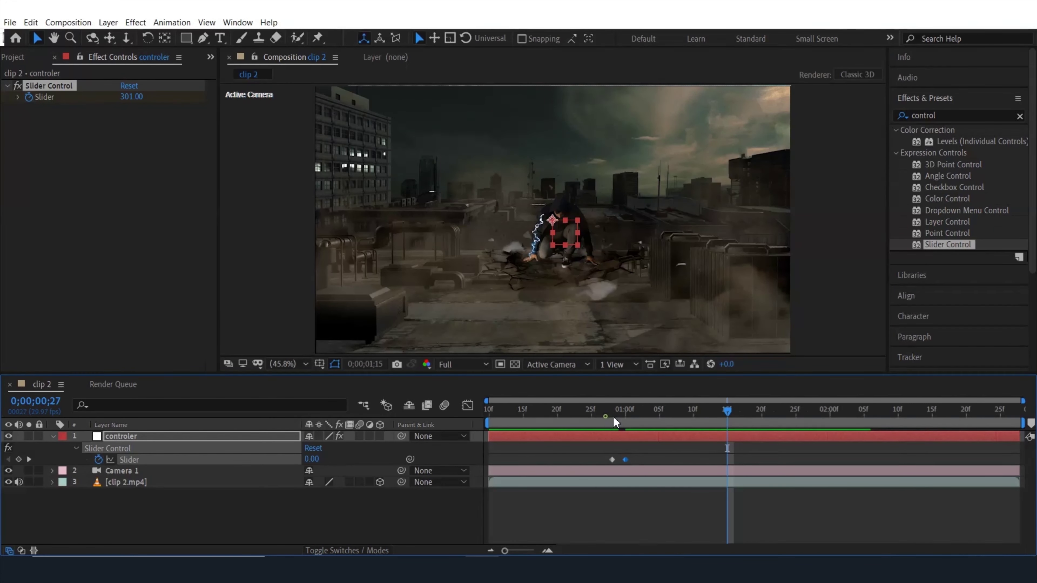
Step: Preview the shake from 0;00;00;25 and again from the start of the composition
{"action": "left_click_drag", "start_coordinate": [613, 417], "coordinate": [591, 420]}
{"action": "key", "text": "space"}
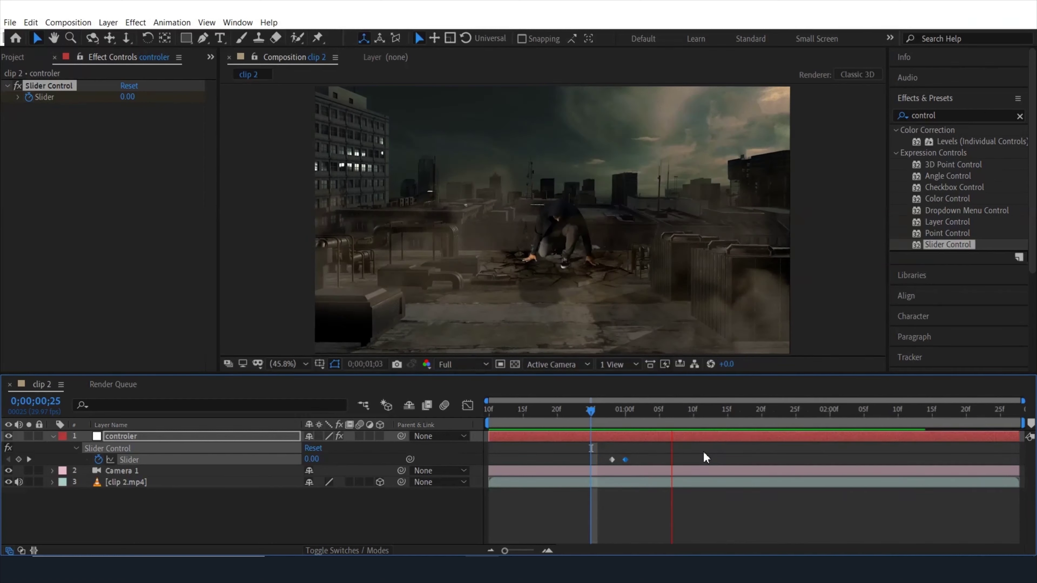
{"action": "key", "text": "space"}
{"action": "key", "text": "Home"}
{"action": "key", "text": "space"}
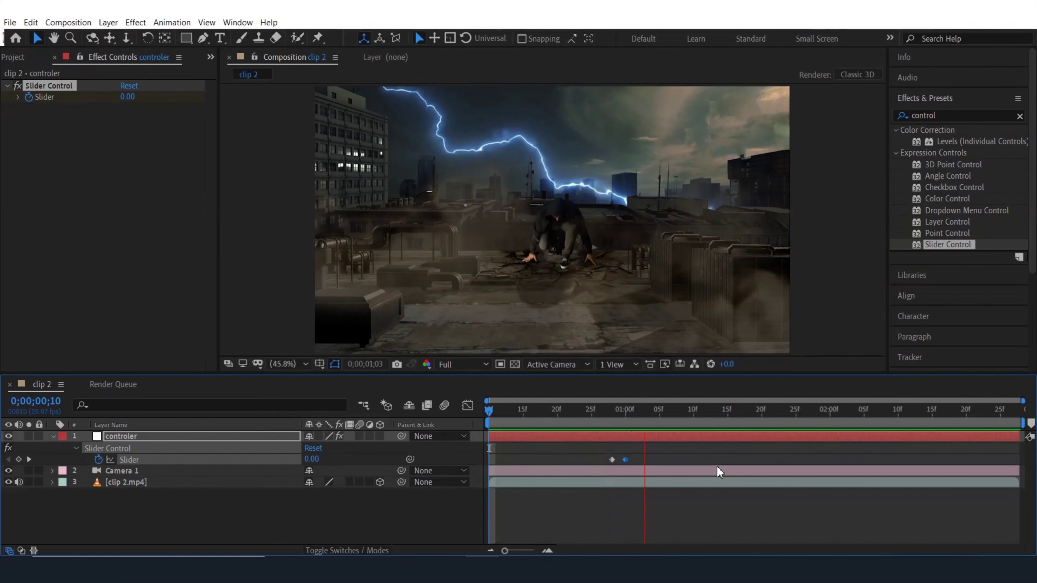
Step: Add a Slider keyframe with value 0 at 0;00;00;26 and move it to the composition start at 0;00;00;10
{"action": "left_click_drag", "start_coordinate": [588, 417], "coordinate": [604, 418]}
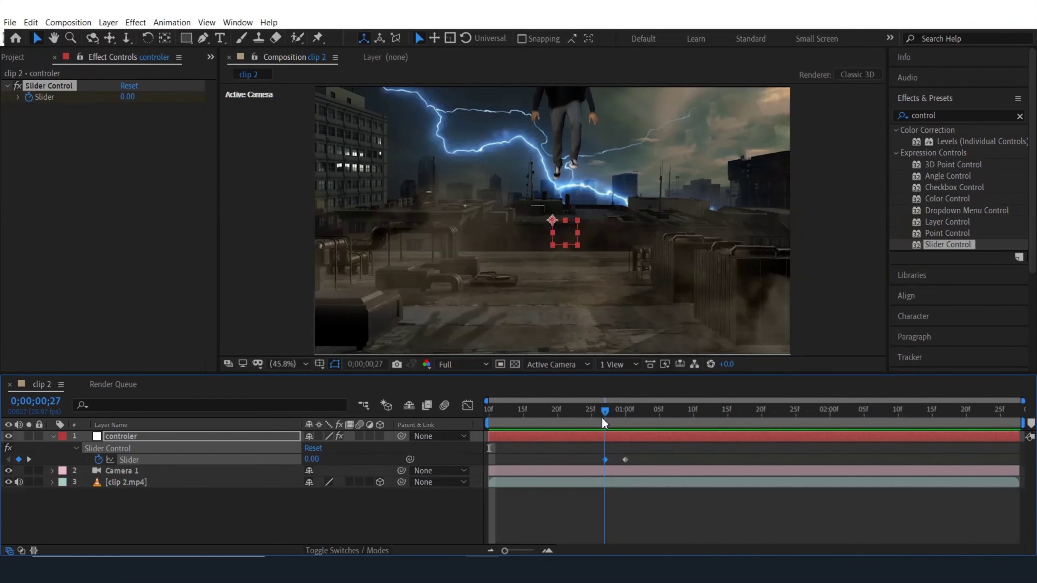
{"action": "left_click_drag", "start_coordinate": [506, 551], "coordinate": [533, 551]}
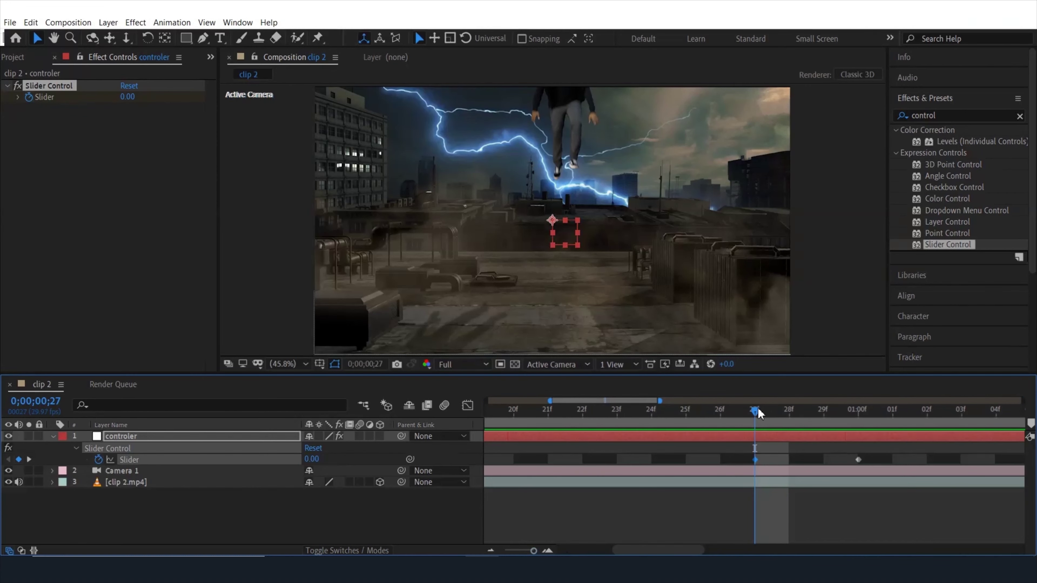
{"action": "key", "text": "Page_Up"}
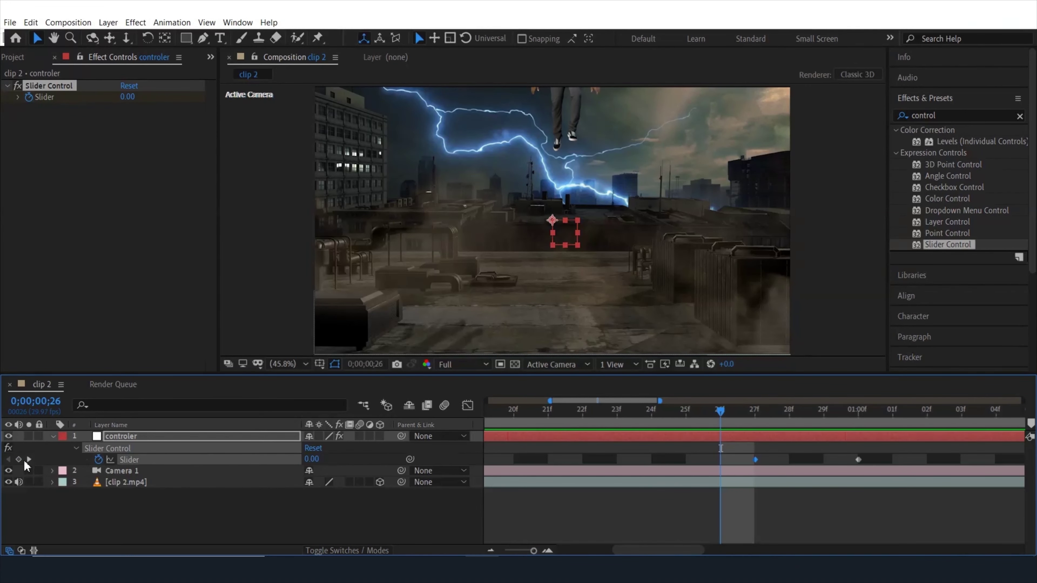
{"action": "left_click_drag", "start_coordinate": [533, 551], "coordinate": [520, 553]}
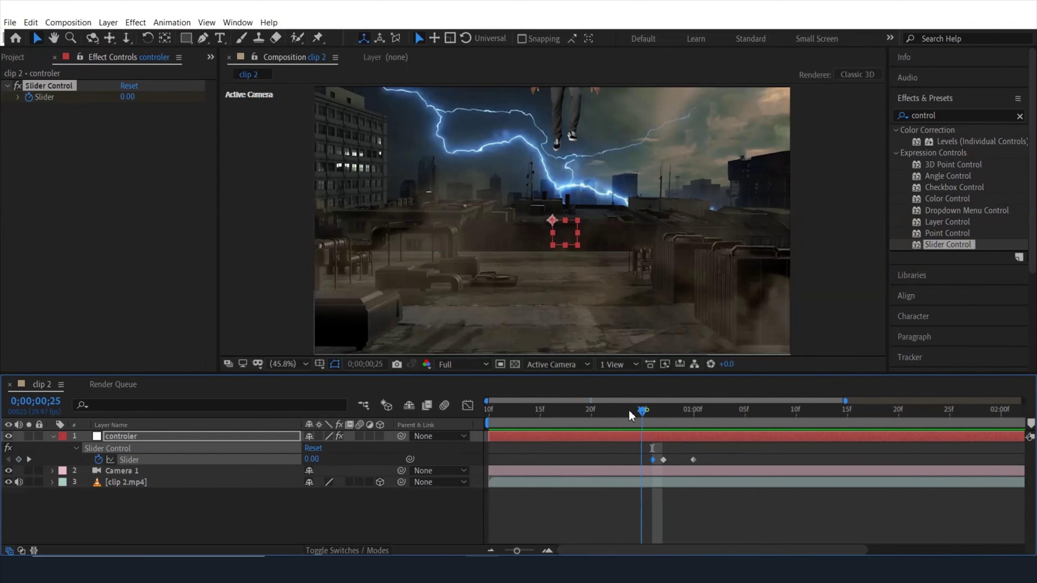
{"action": "left_click_drag", "start_coordinate": [630, 410], "coordinate": [441, 400]}
{"action": "left_click_drag", "start_coordinate": [652, 459], "coordinate": [489, 461]}
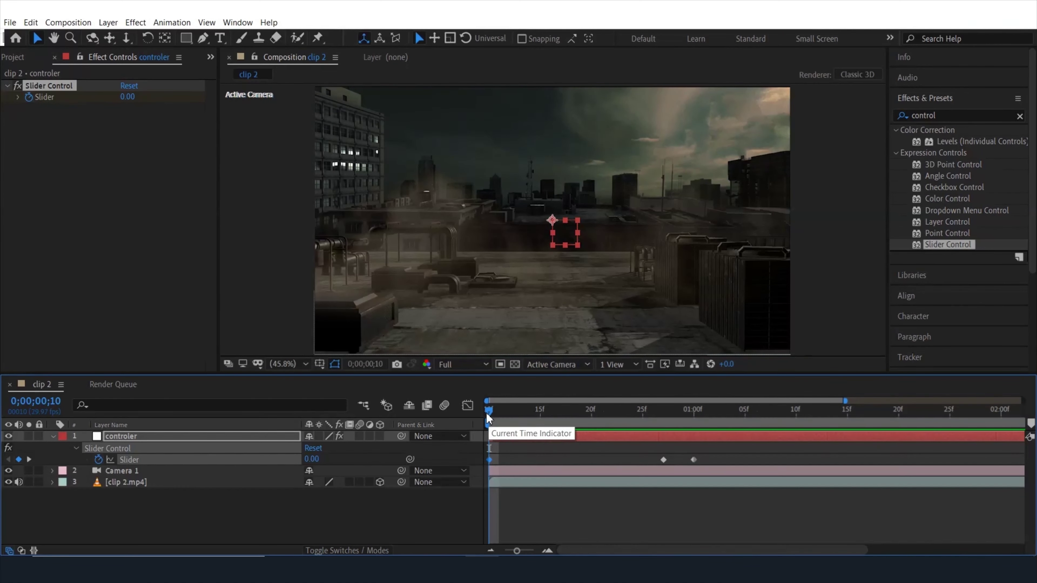
Step: Preview the animation and keyframe the Slider to 0 at 0;00;01;07
{"action": "key", "text": "space"}
{"action": "key", "text": "space"}
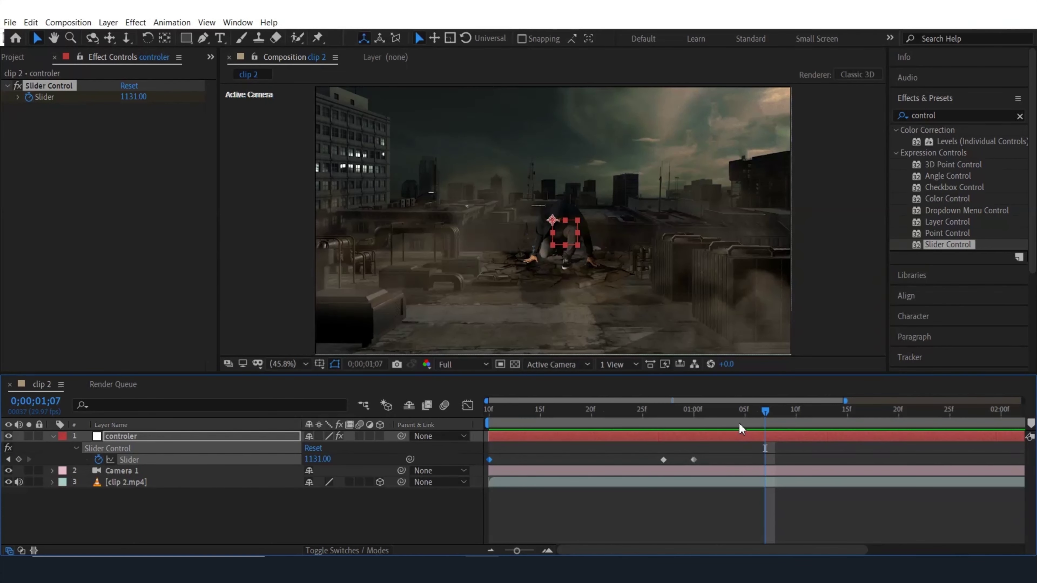
{"action": "left_click", "coordinate": [126, 97]}
{"action": "type", "text": "0"}
{"action": "key", "text": "Return"}
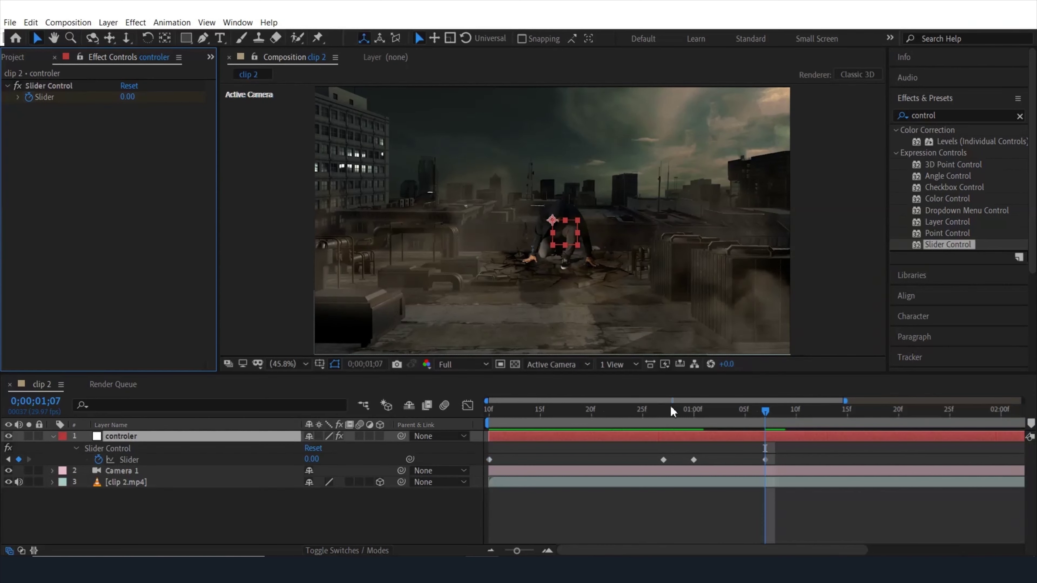
Step: Preview the shake, apply Easy Ease to all the Slider keyframes, and play the eased result
{"action": "left_click_drag", "start_coordinate": [679, 420], "coordinate": [672, 423]}
{"action": "key", "text": "space"}
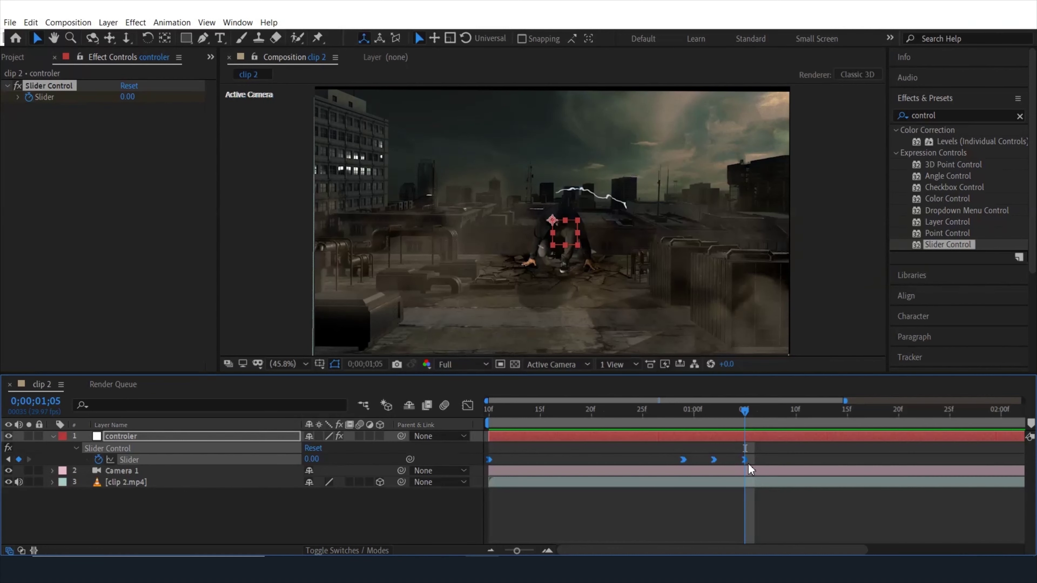
{"action": "right_click", "coordinate": [749, 463]}
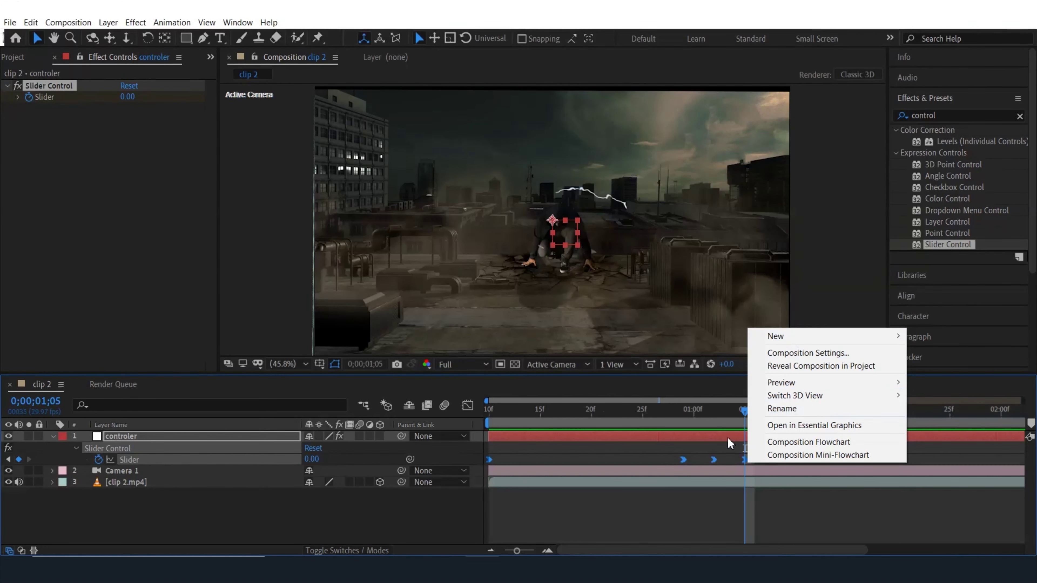
{"action": "right_click", "coordinate": [716, 460]}
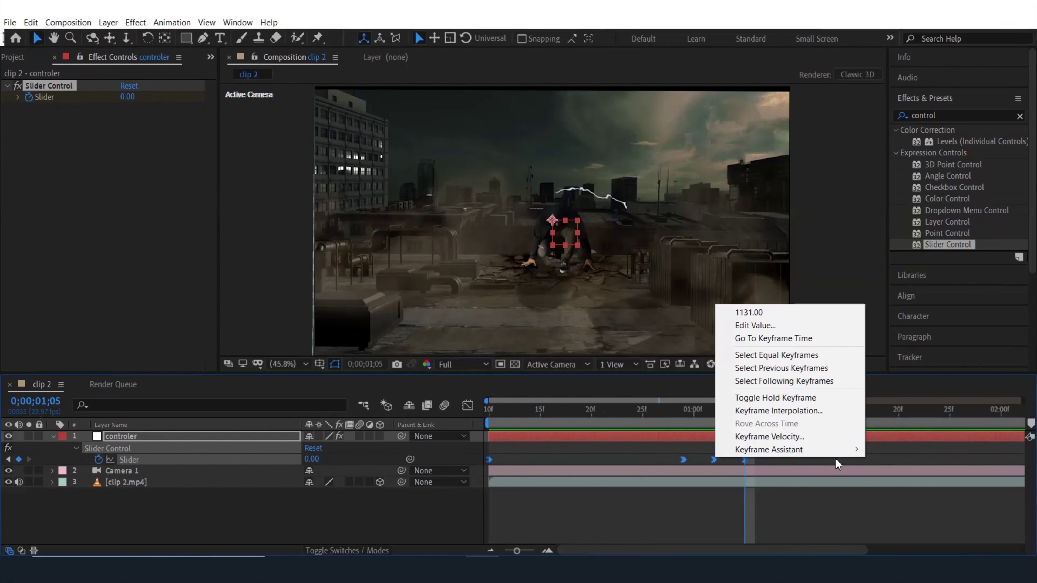
{"action": "mouse_move", "coordinate": [832, 450]}
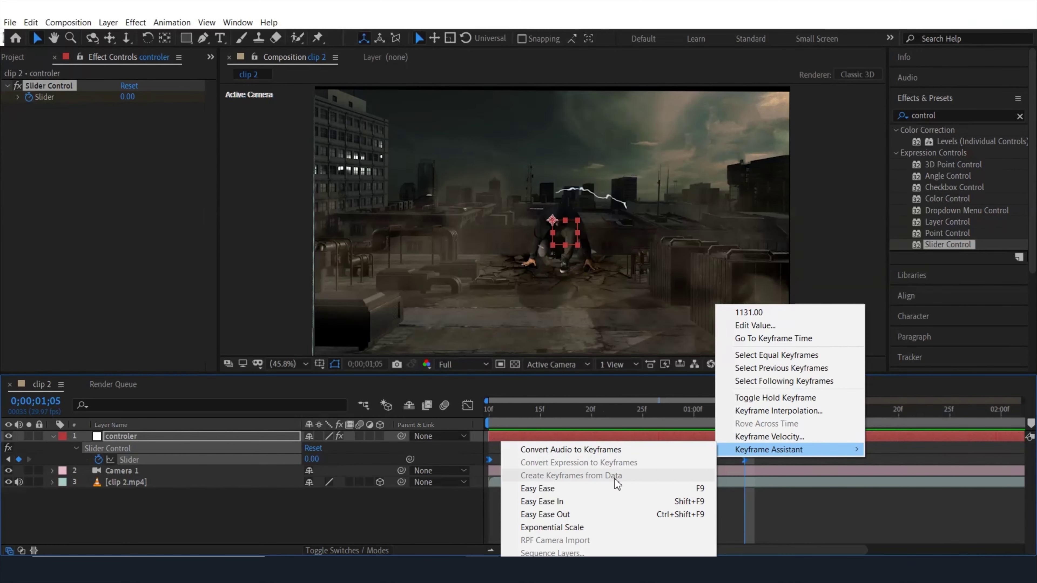
{"action": "left_click", "coordinate": [555, 491]}
{"action": "key", "text": "space"}
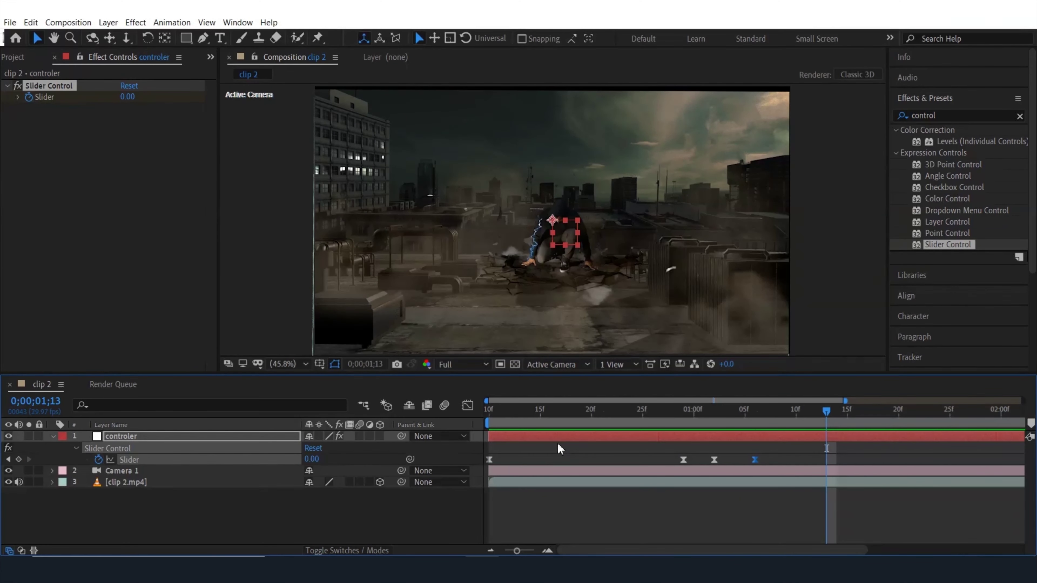
Step: Find the Motion Tile effect and apply it to the clip 2.mp4 layer
{"action": "left_click", "coordinate": [541, 436]}
{"action": "left_click", "coordinate": [179, 486]}
{"action": "key", "text": "ctrl+5"}
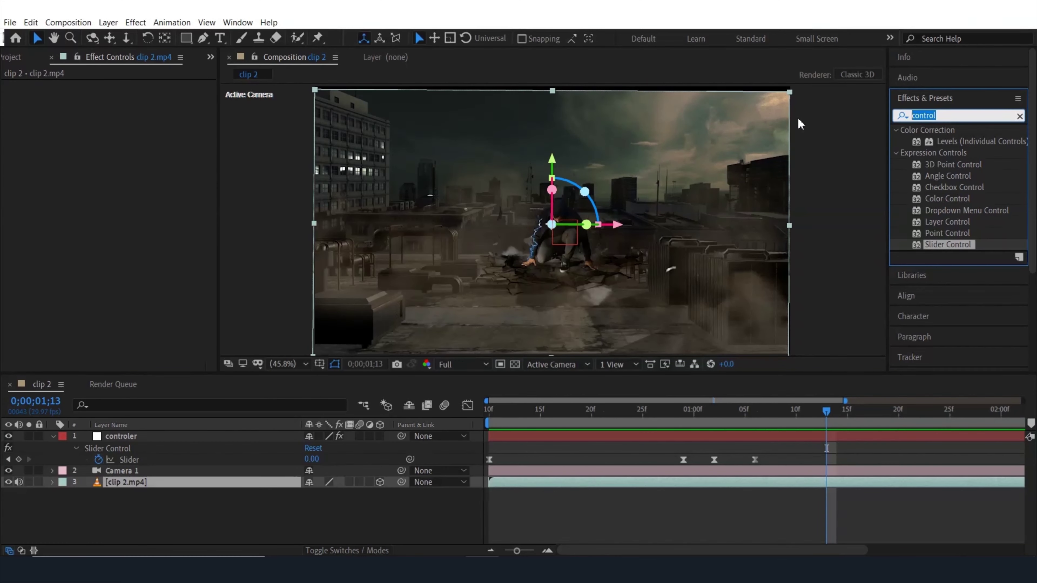
{"action": "type", "text": "motion"}
{"action": "double_click", "coordinate": [945, 198]}
Step: Enable Mirror Edges on Motion Tile, set Output Width to 150 and Output Height to 180, and preview from the composition start
{"action": "left_click", "coordinate": [488, 410]}
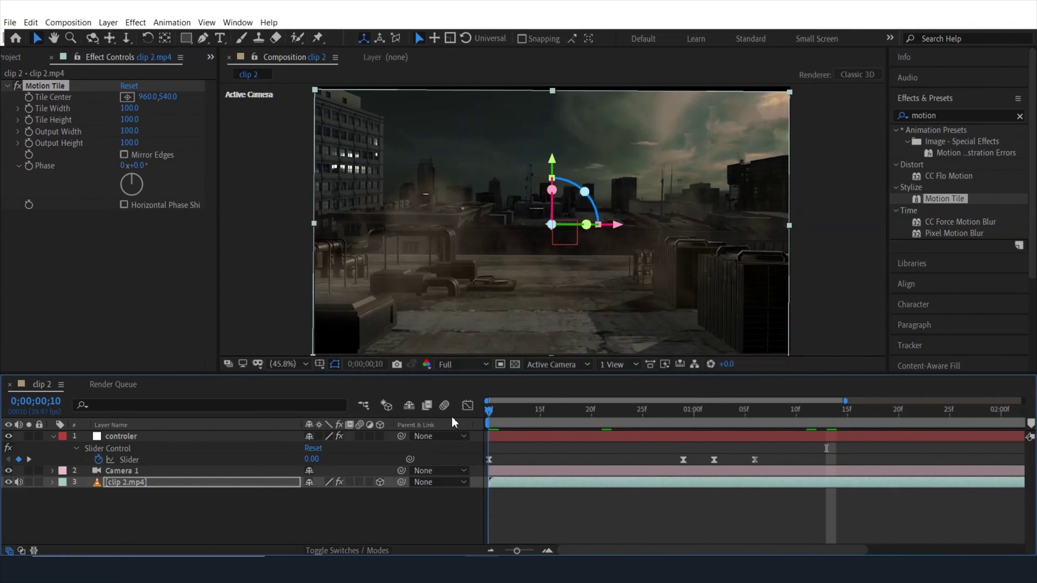
{"action": "left_click", "coordinate": [124, 154]}
{"action": "left_click_drag", "start_coordinate": [132, 134], "coordinate": [135, 134]}
{"action": "left_click_drag", "start_coordinate": [129, 142], "coordinate": [134, 143]}
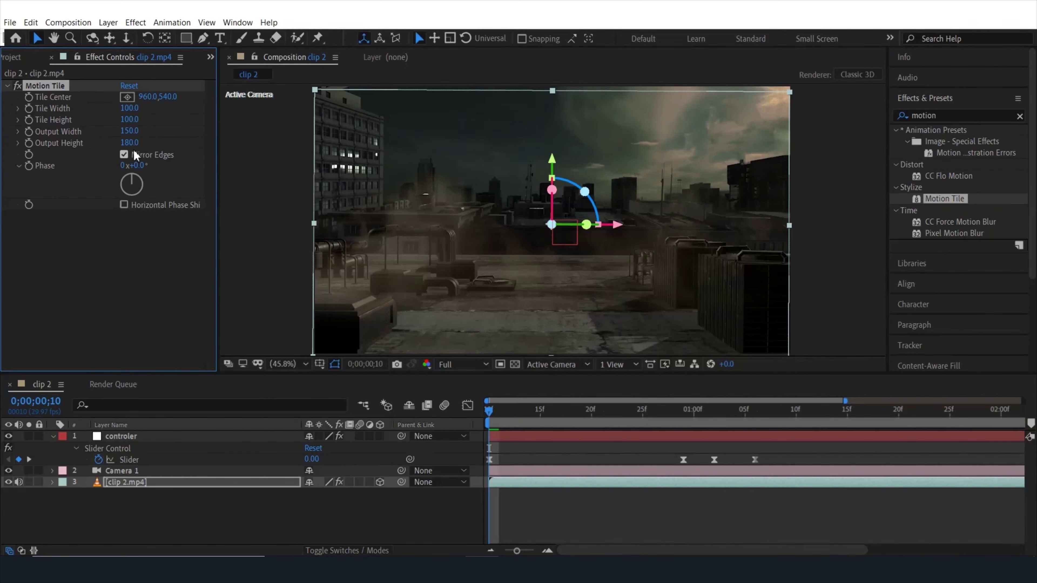
{"action": "left_click", "coordinate": [19, 166]}
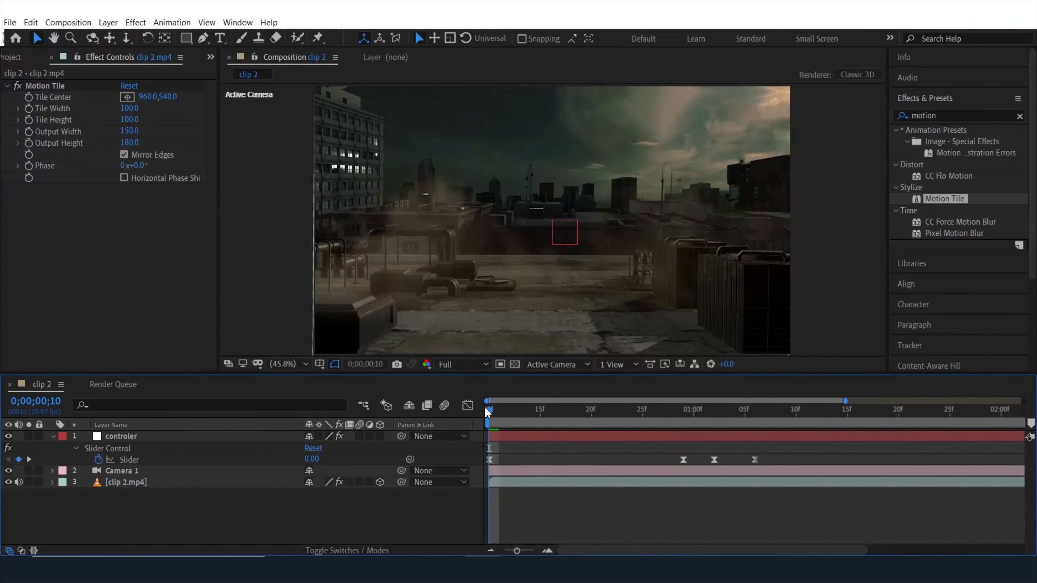
{"action": "key", "text": "space"}
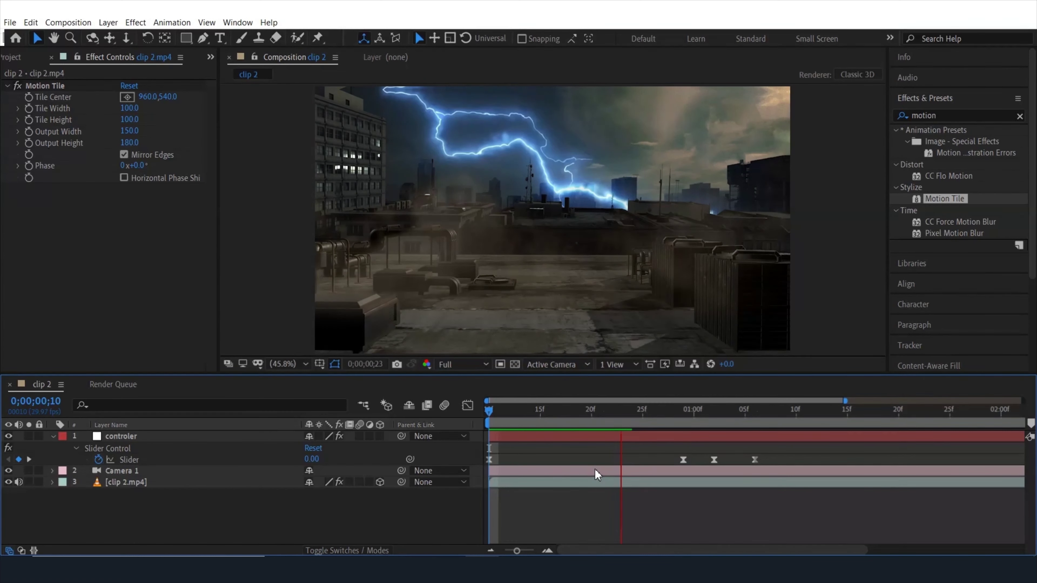